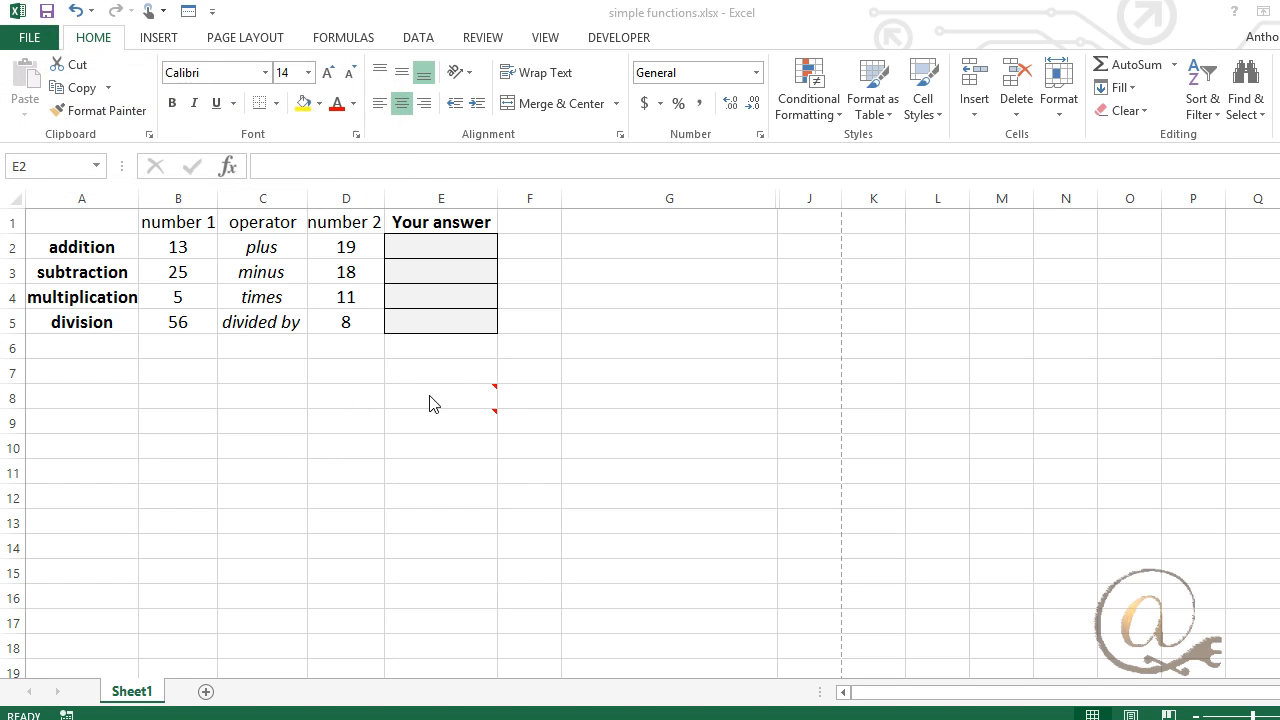
Enter the plain number 32 as the addition answer in cell E2
mouse_move(429, 395)
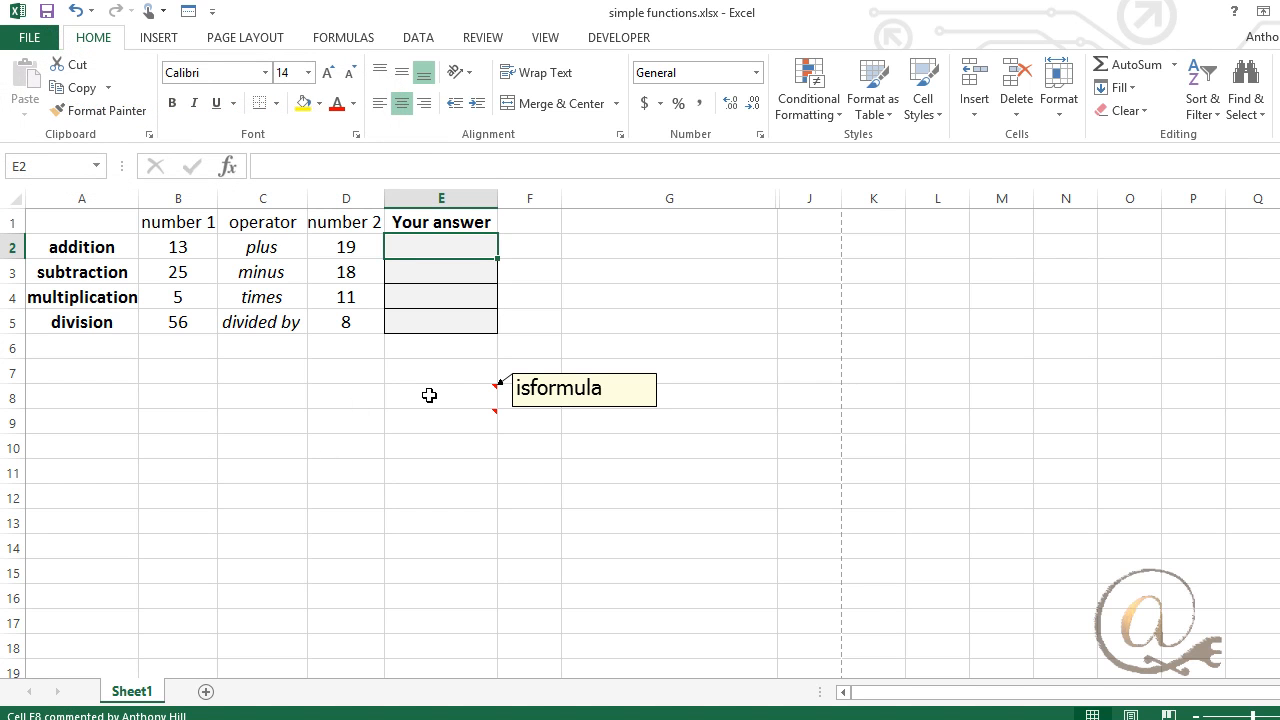
mouse_move(442, 429)
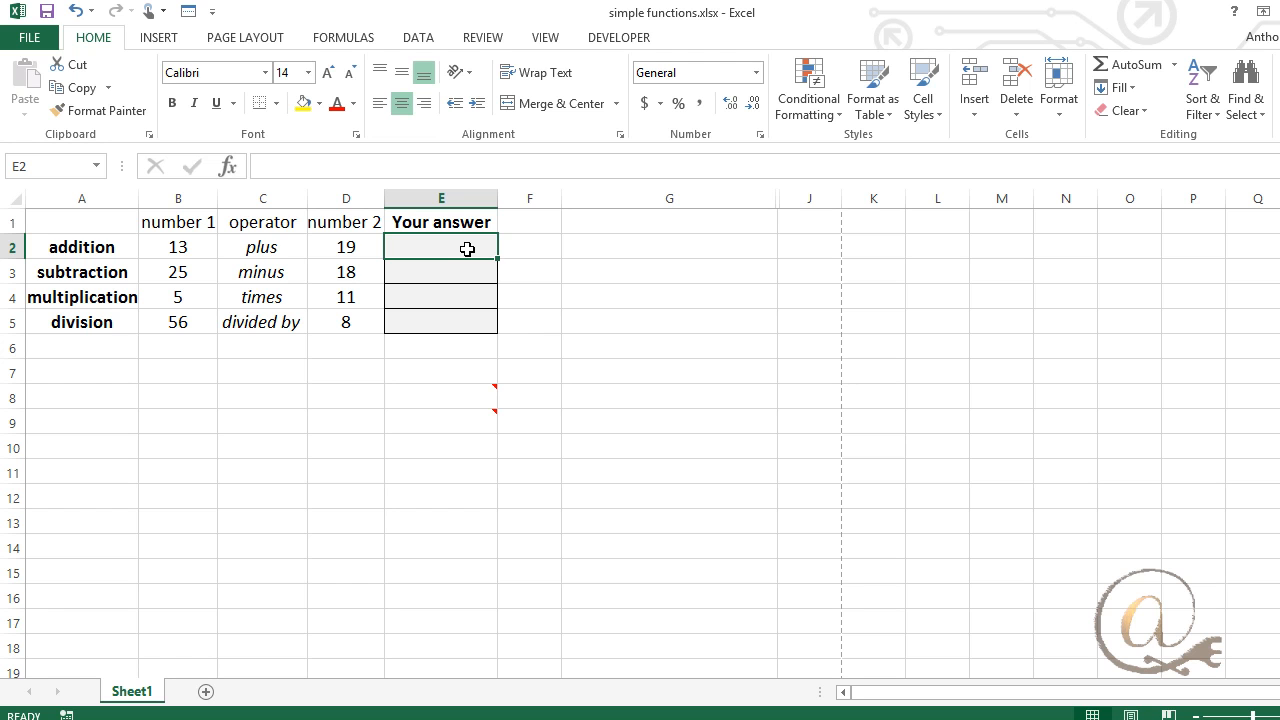
type("32")
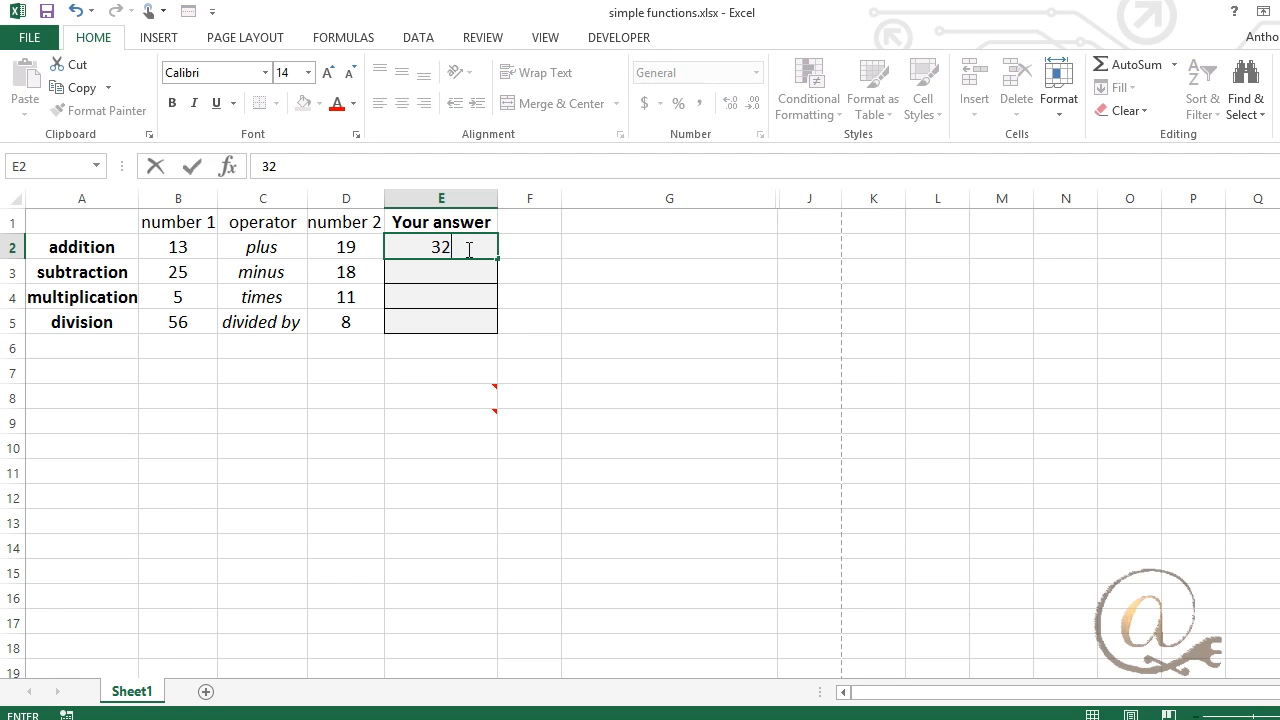
key("Return")
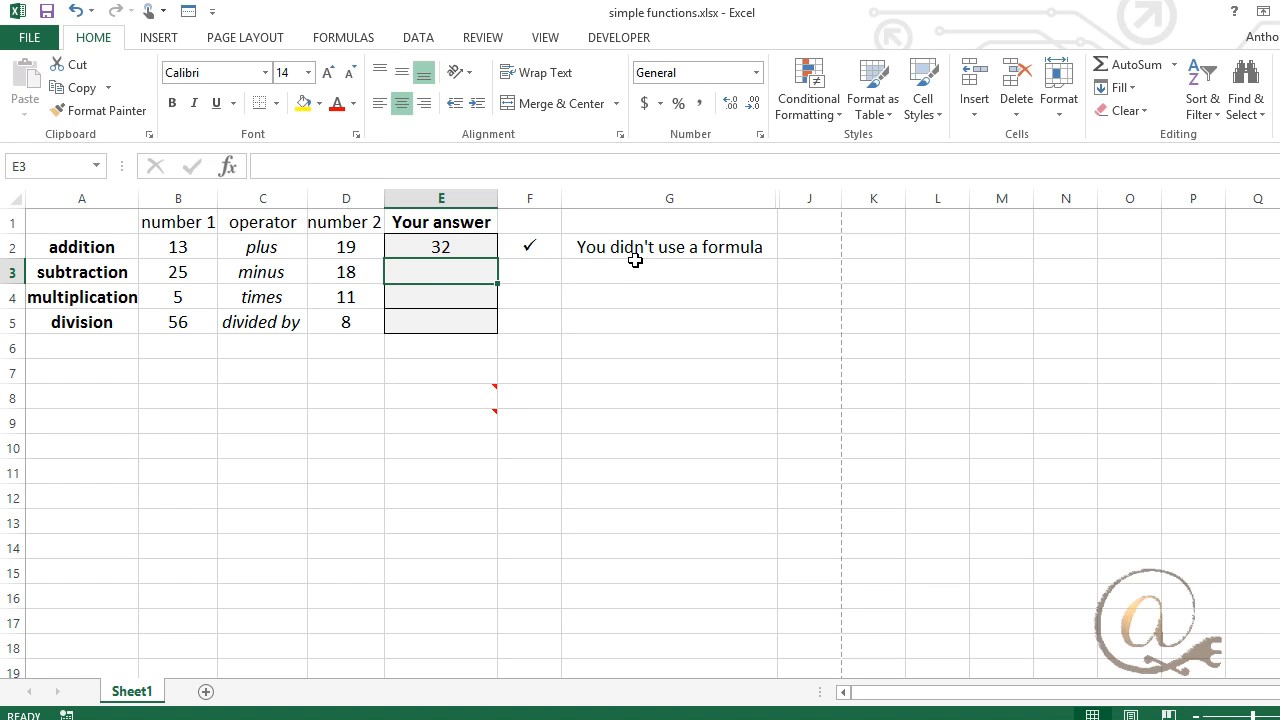
Enter 33 as the addition answer in cell E2 and clear the cell again
left_click(475, 247)
type("33")
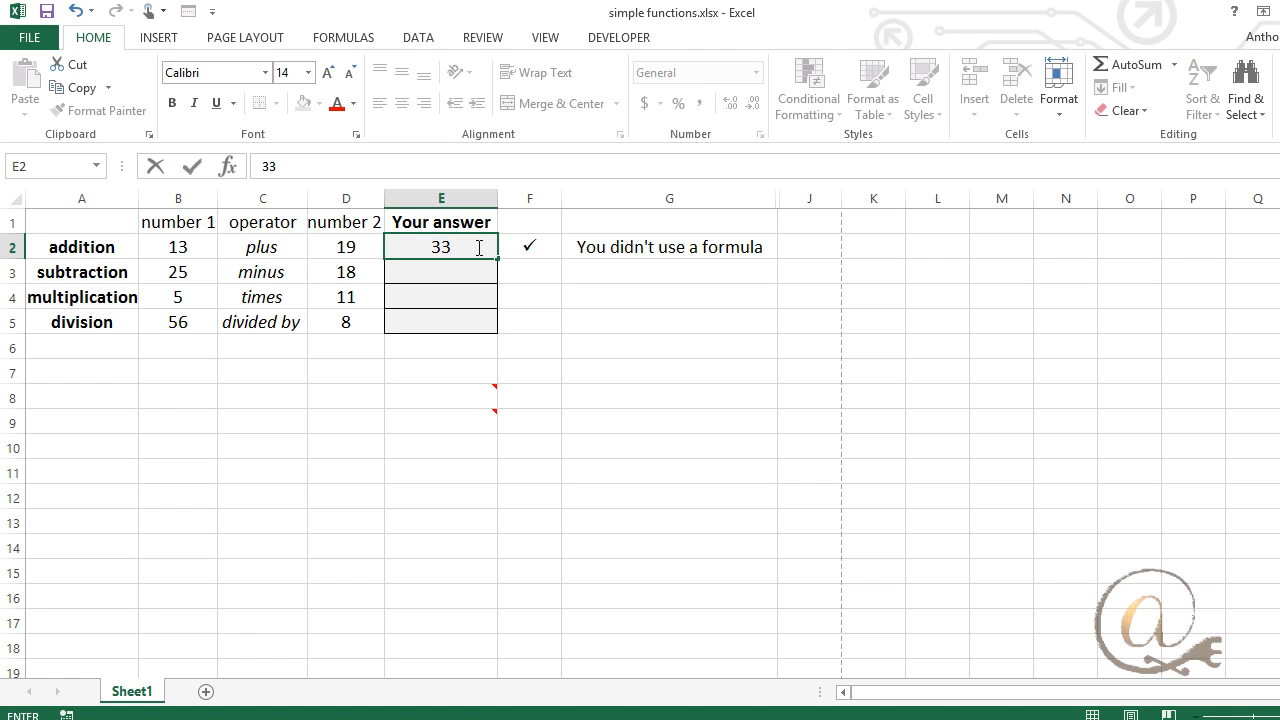
key("Return")
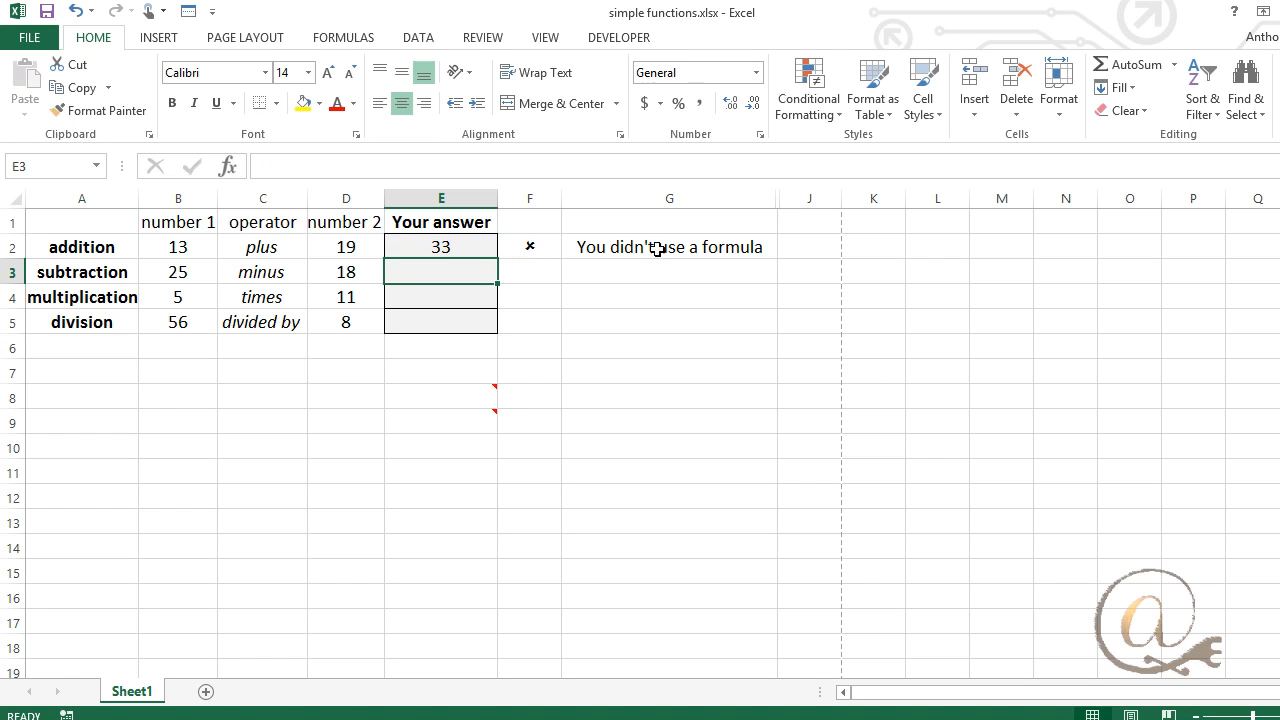
left_click(462, 244)
key("Delete")
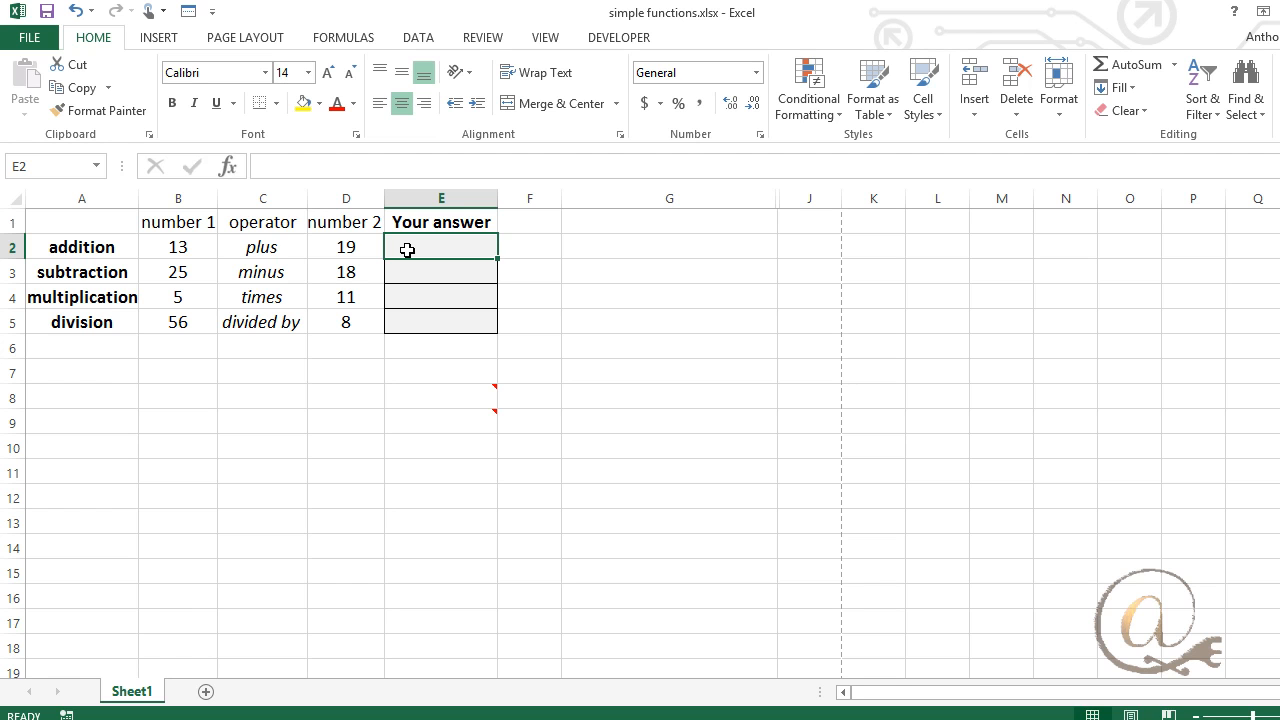
Enter the formula =B2+D2 as the addition answer in the empty cell E2
type("=")
left_click(167, 247)
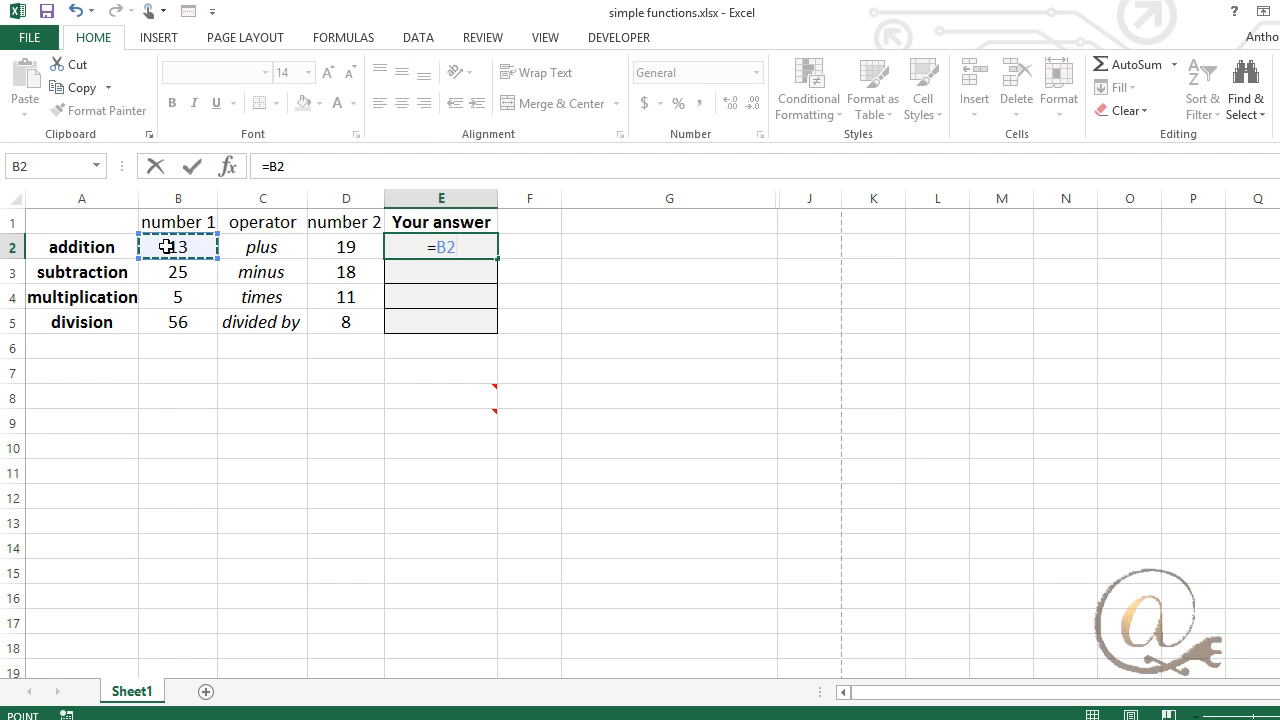
type("+")
left_click(324, 246)
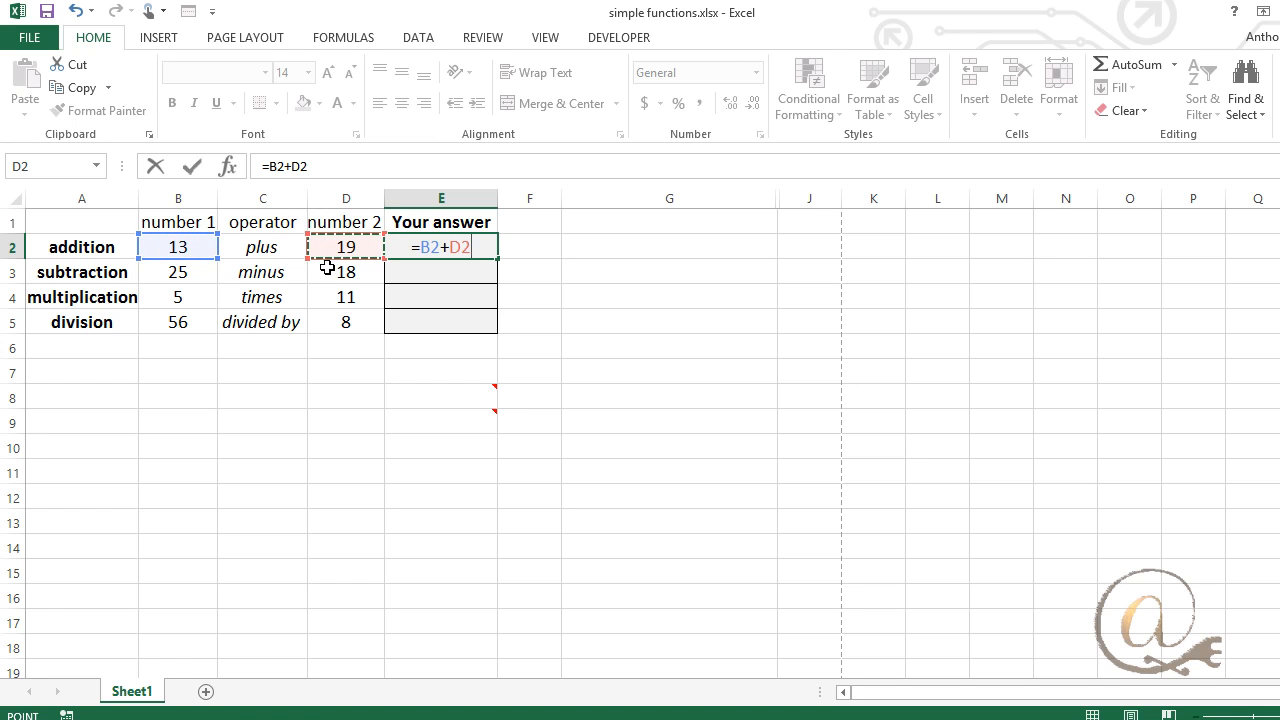
key("Return")
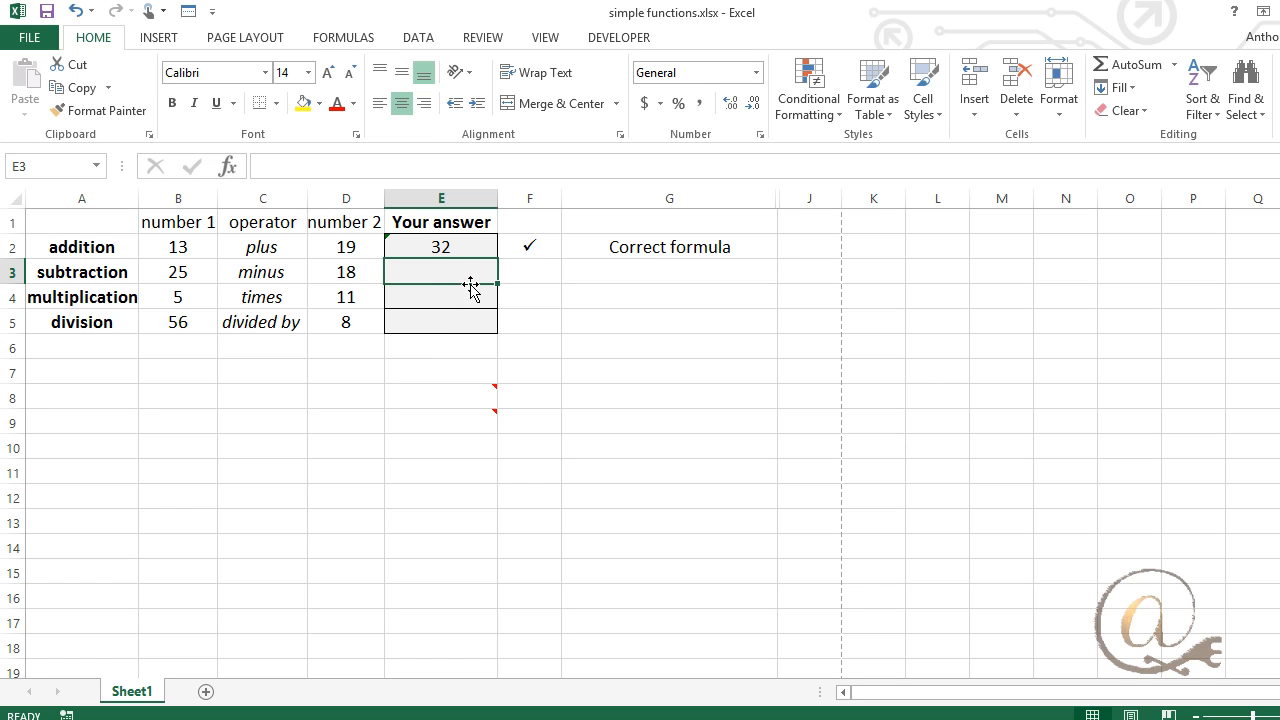
Enter 3 as the subtraction answer in E3 and replace it with the reversed formula =D3-B3
type("3")
key("Return")
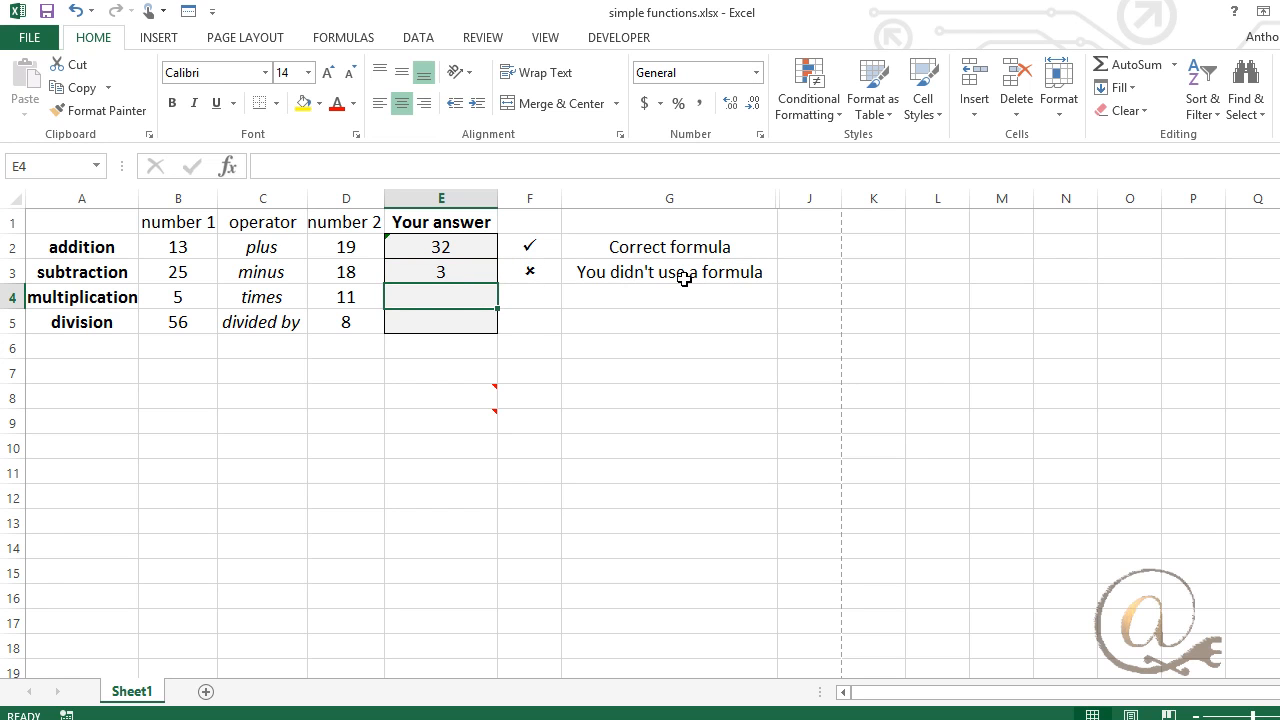
left_click(460, 273)
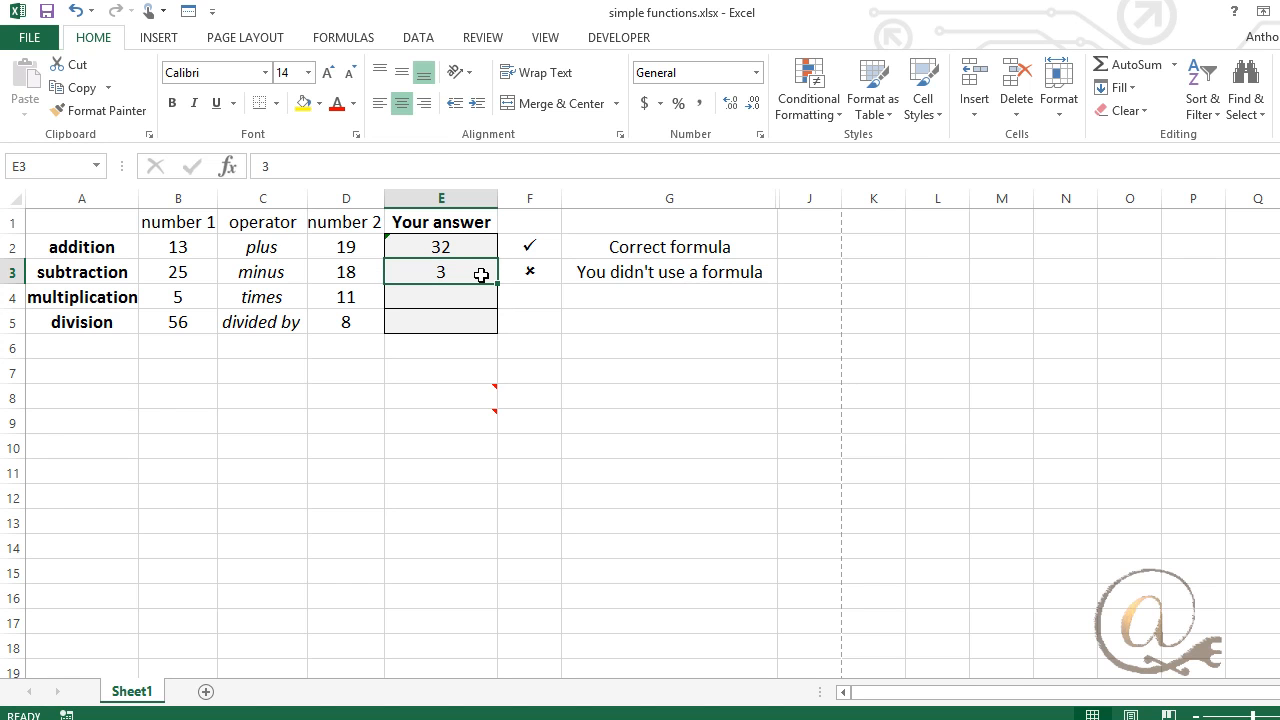
type("=")
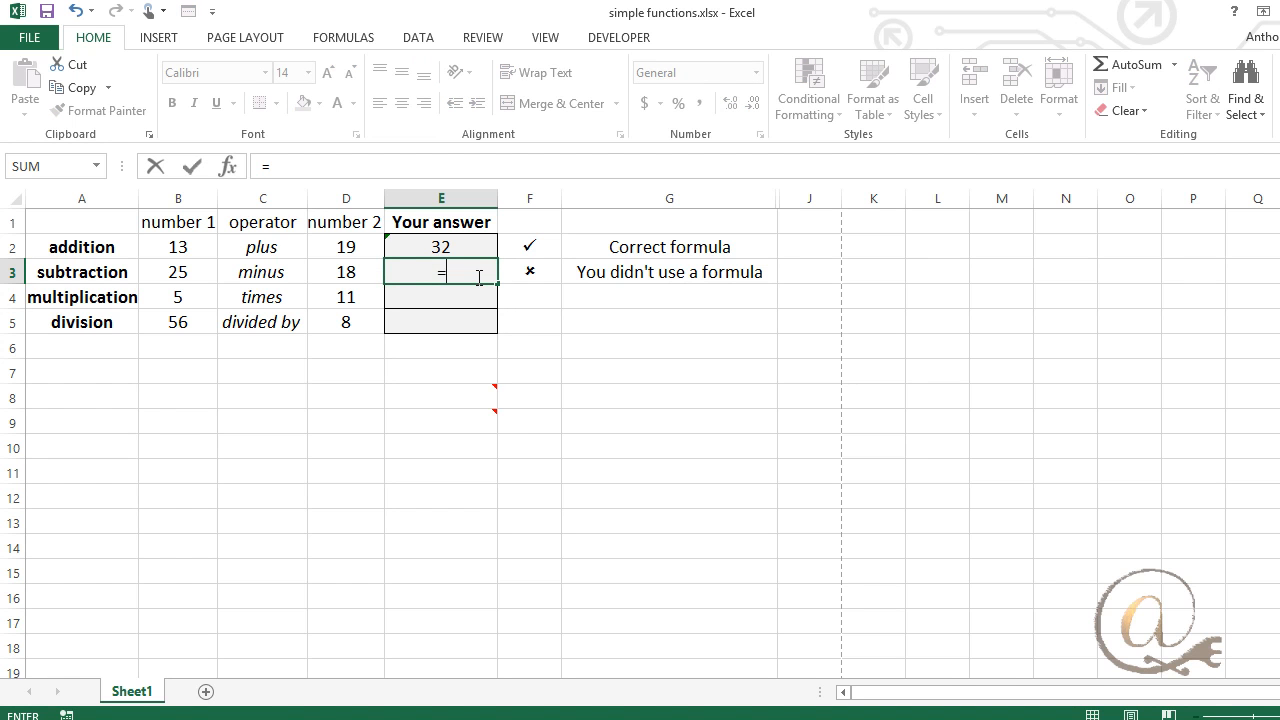
left_click(348, 272)
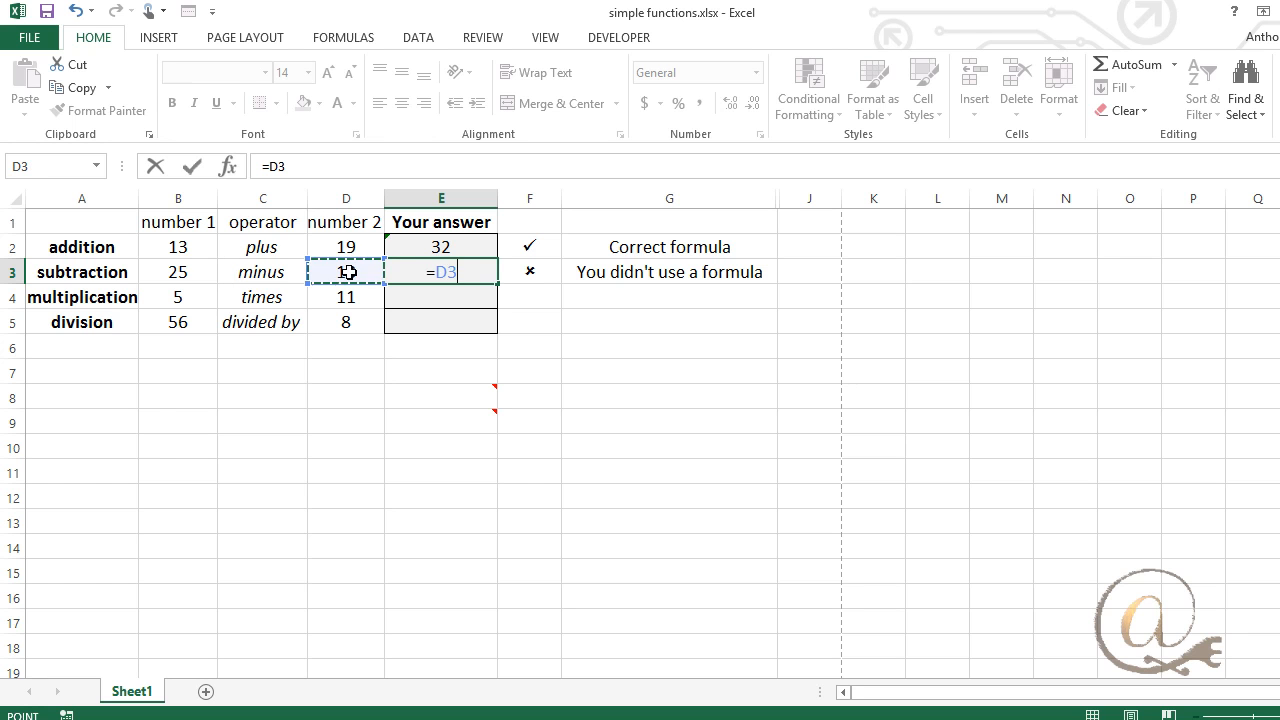
type("-")
left_click(194, 272)
key("Return")
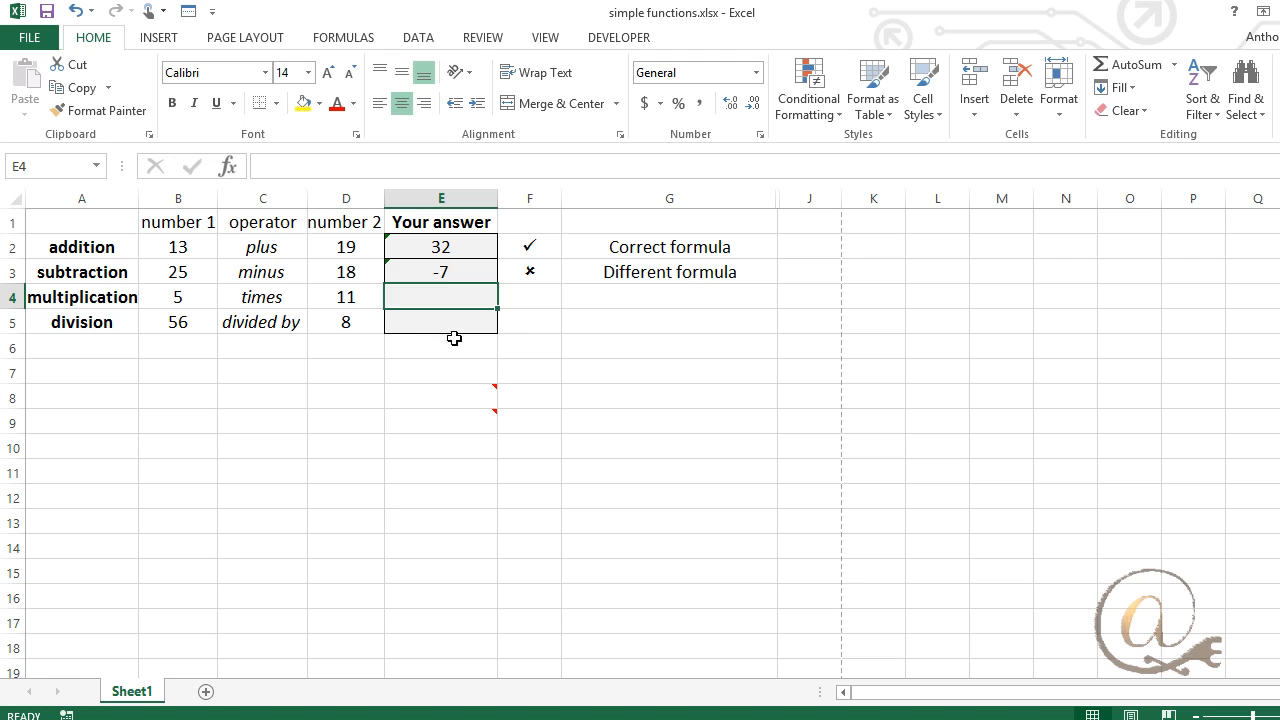
Replace the subtraction answer in cell E3 with the formula =B3-D3
left_click(443, 271)
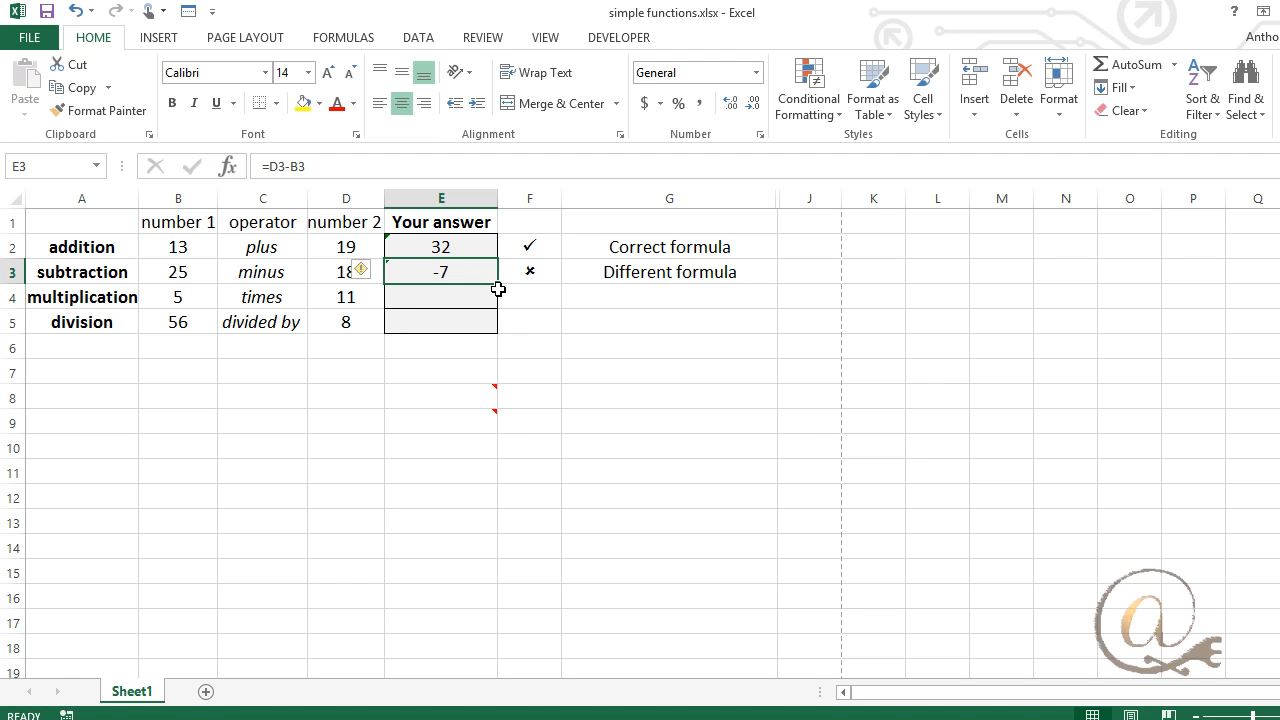
type("=")
left_click(186, 271)
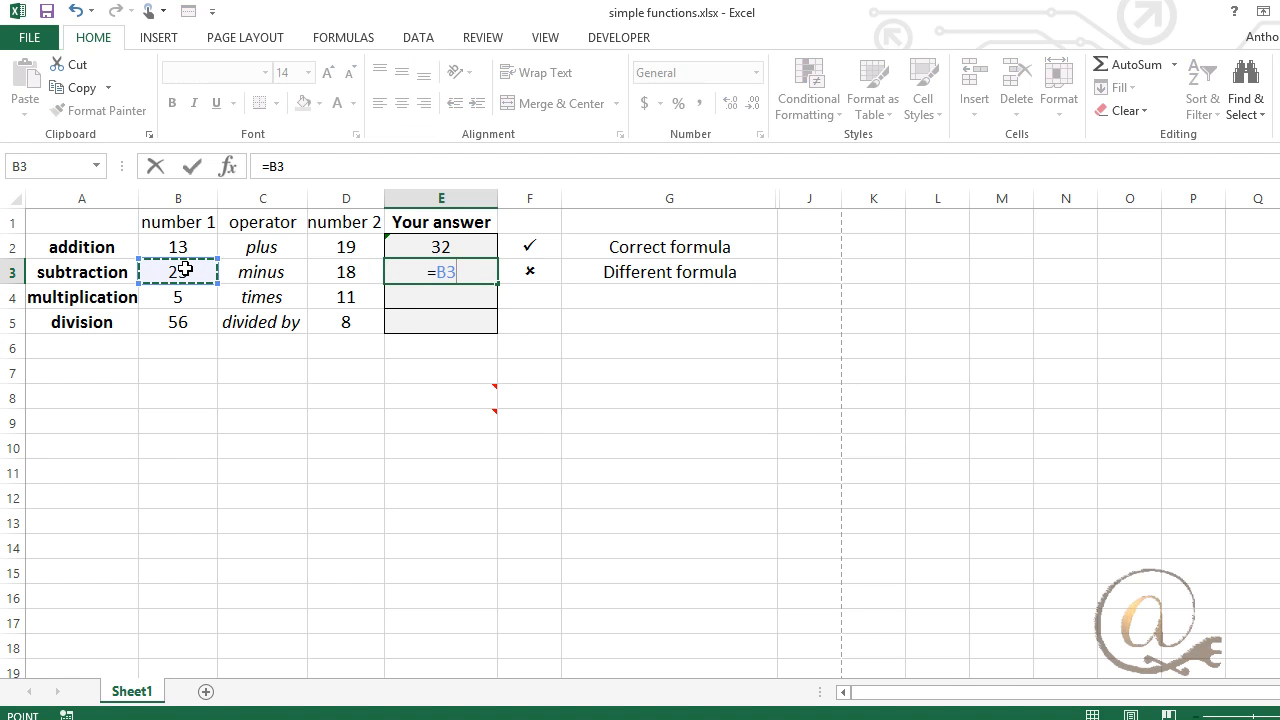
type("-")
left_click(365, 272)
key("Return")
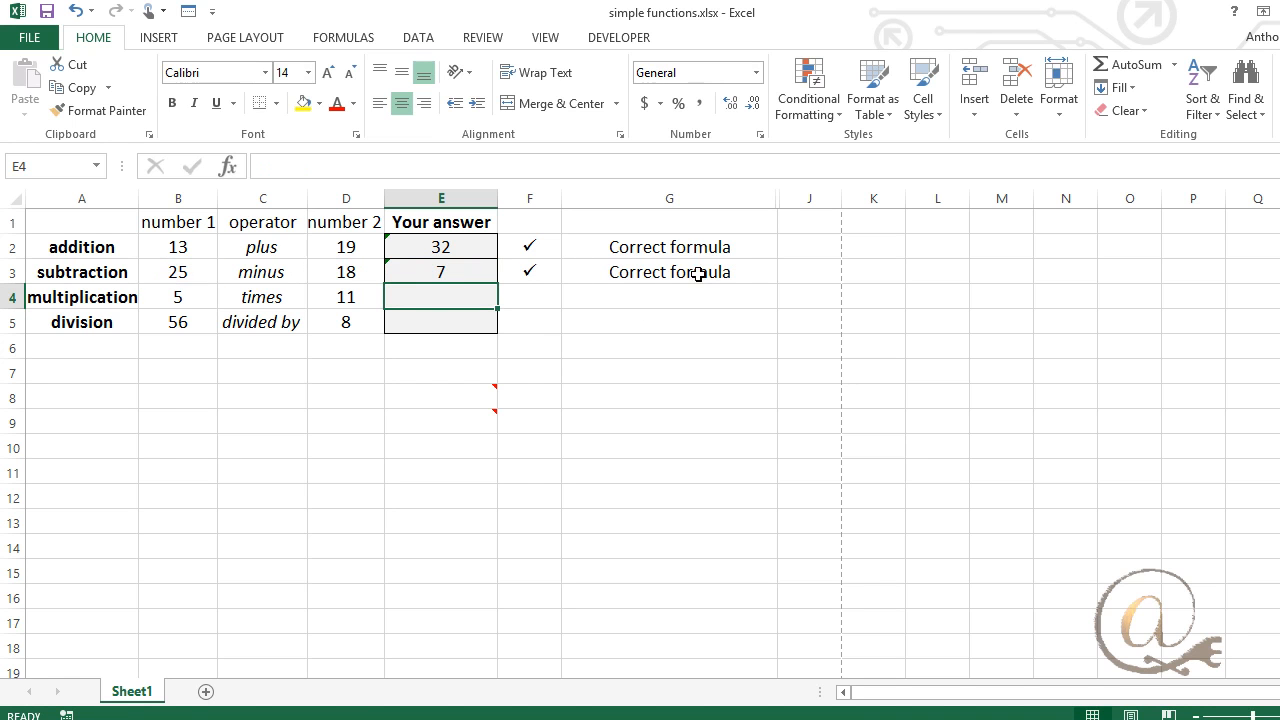
Replace the addition answer in cell E2 with the SUM function over the range B2:D2
left_click(470, 254)
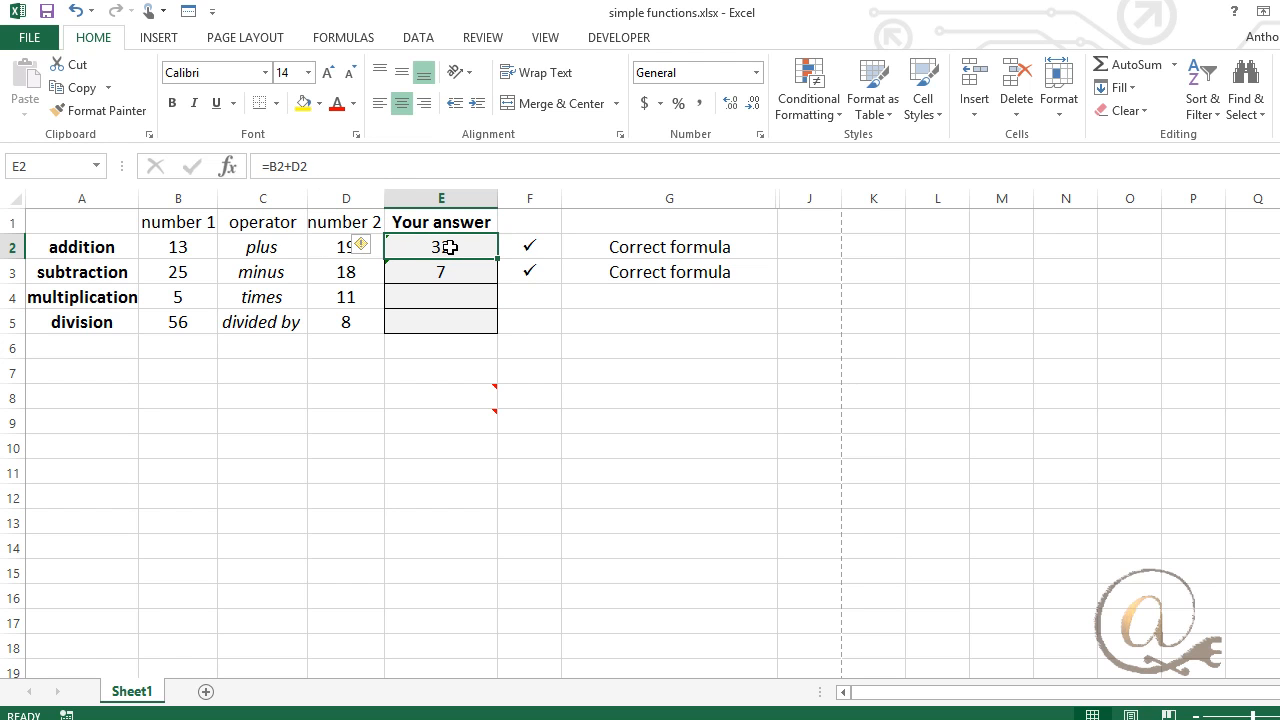
type("=")
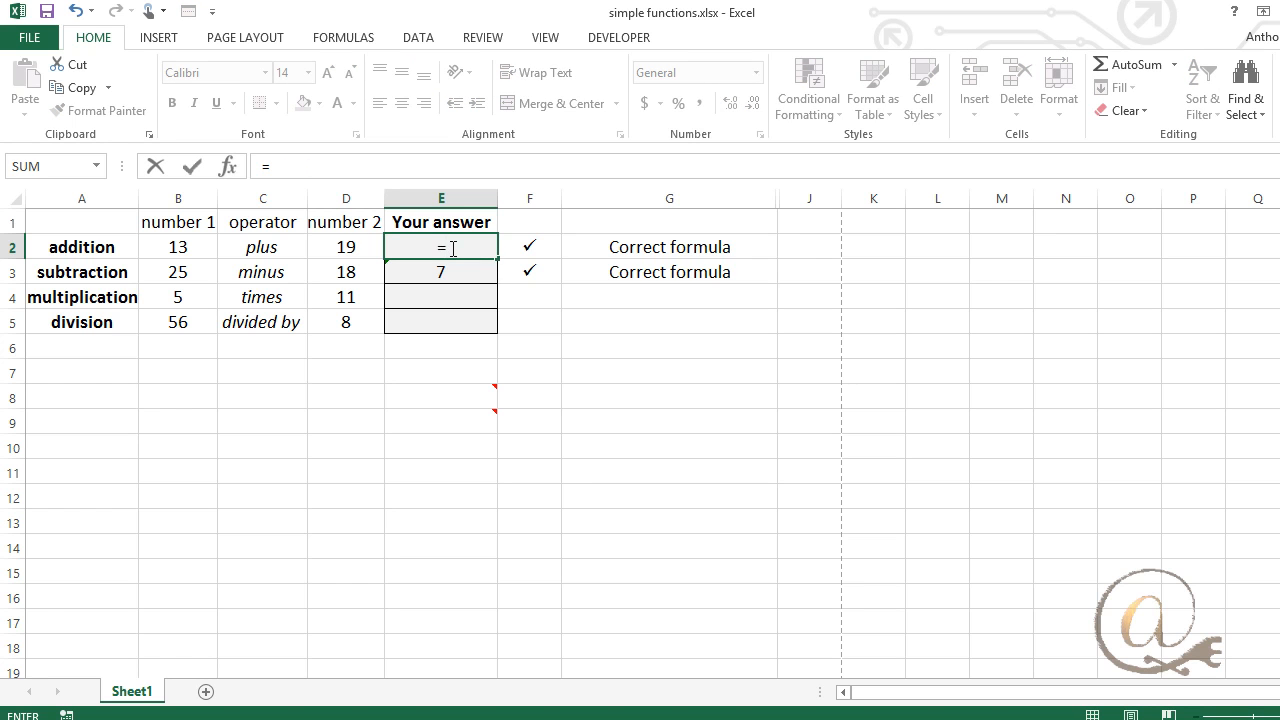
type("sum(")
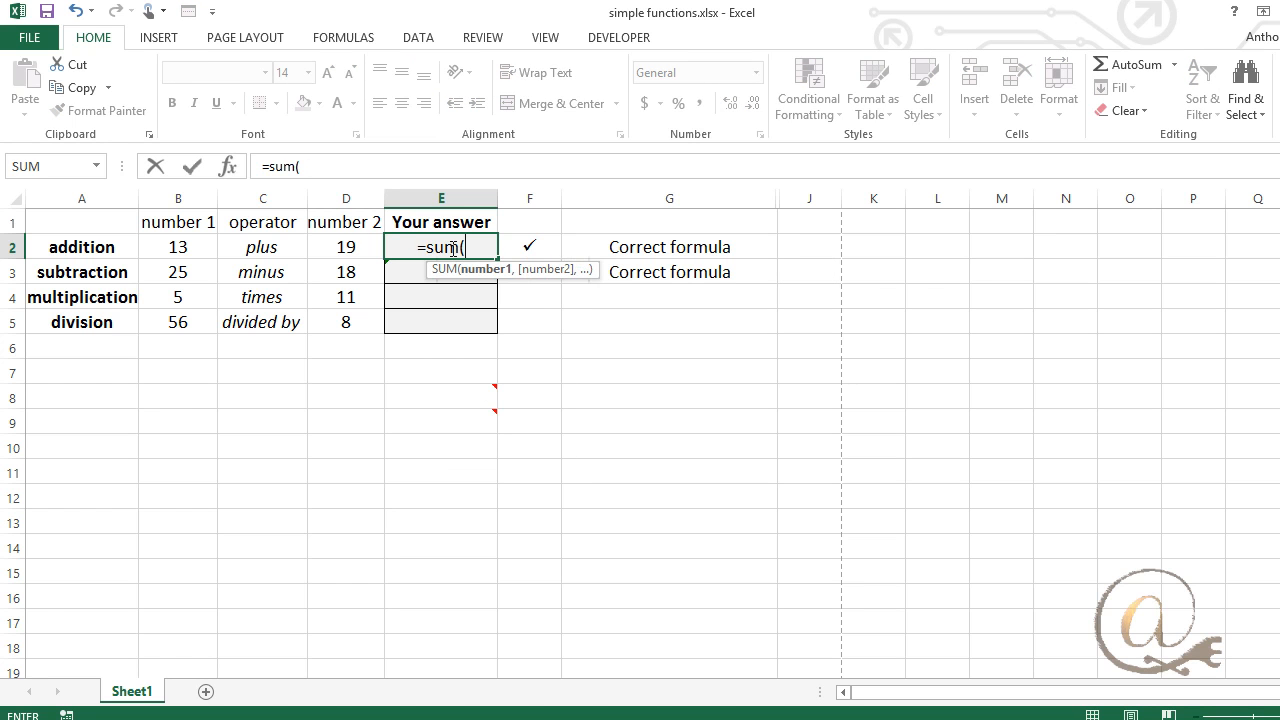
left_click_drag(182, 247, 334, 243)
type(")")
key("Return")
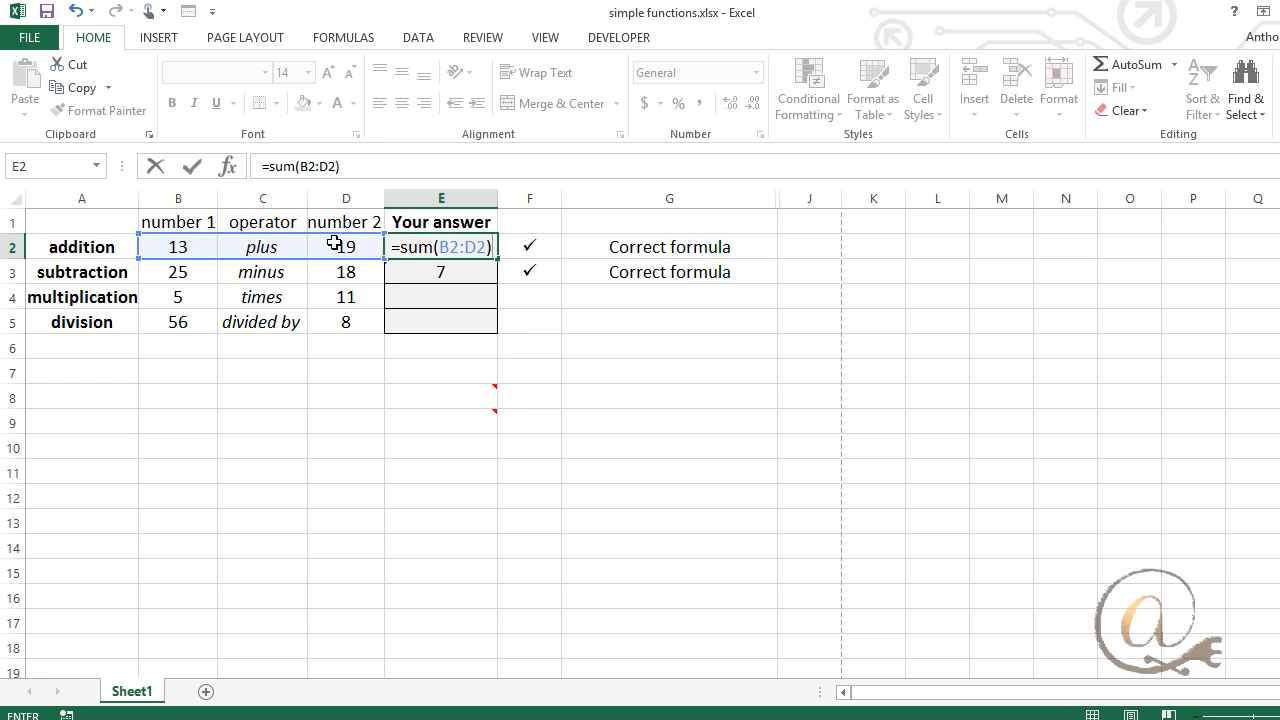
key("Return")
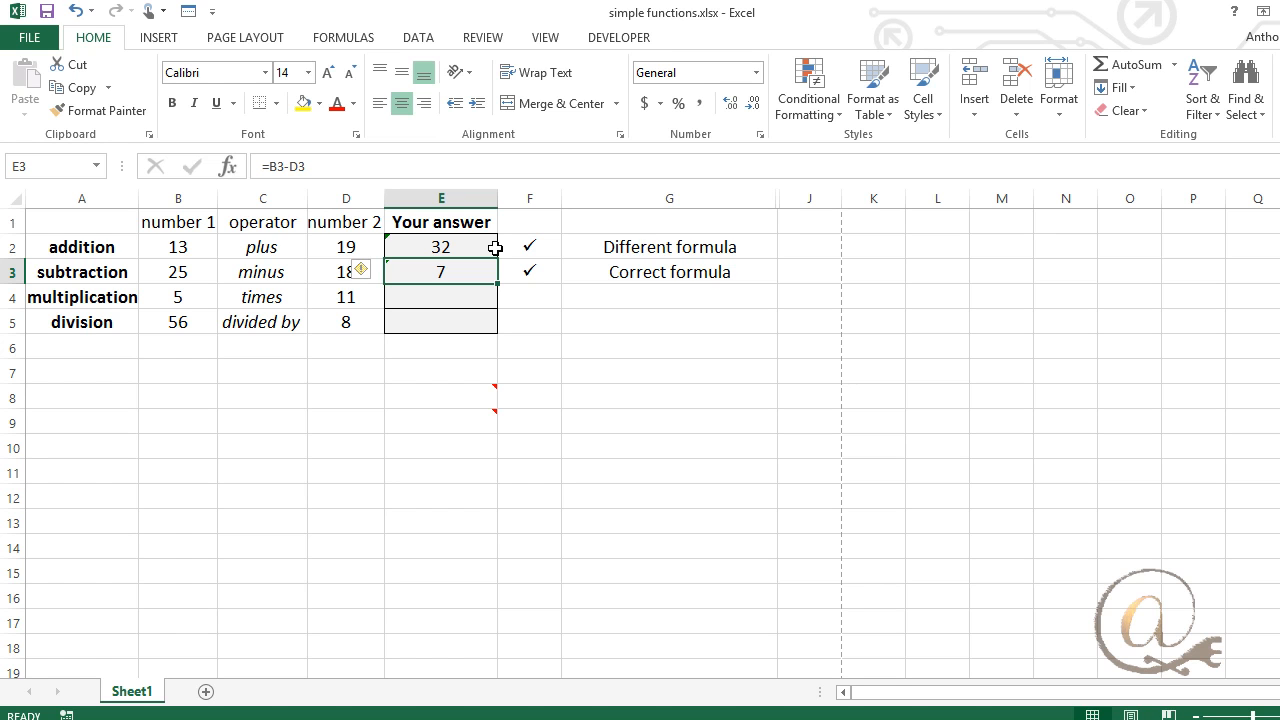
Change the first number of the addition row, in cell B2, to 12
left_click(456, 302)
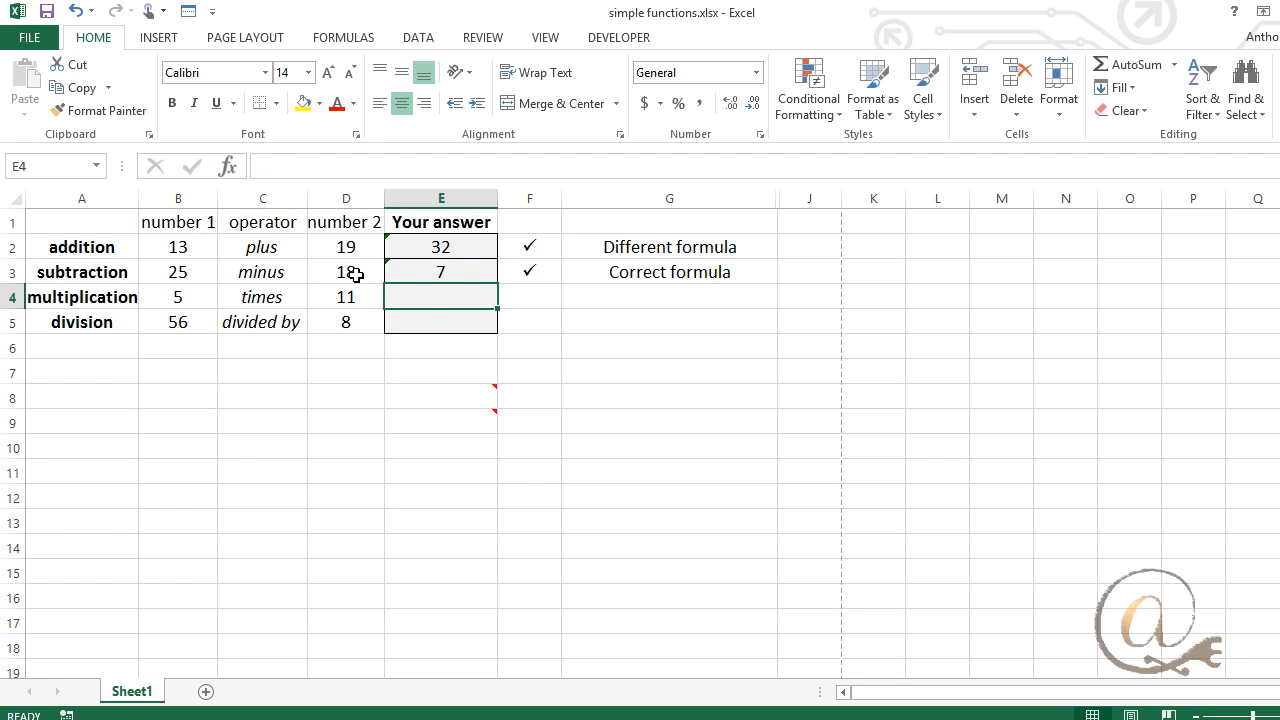
left_click(198, 246)
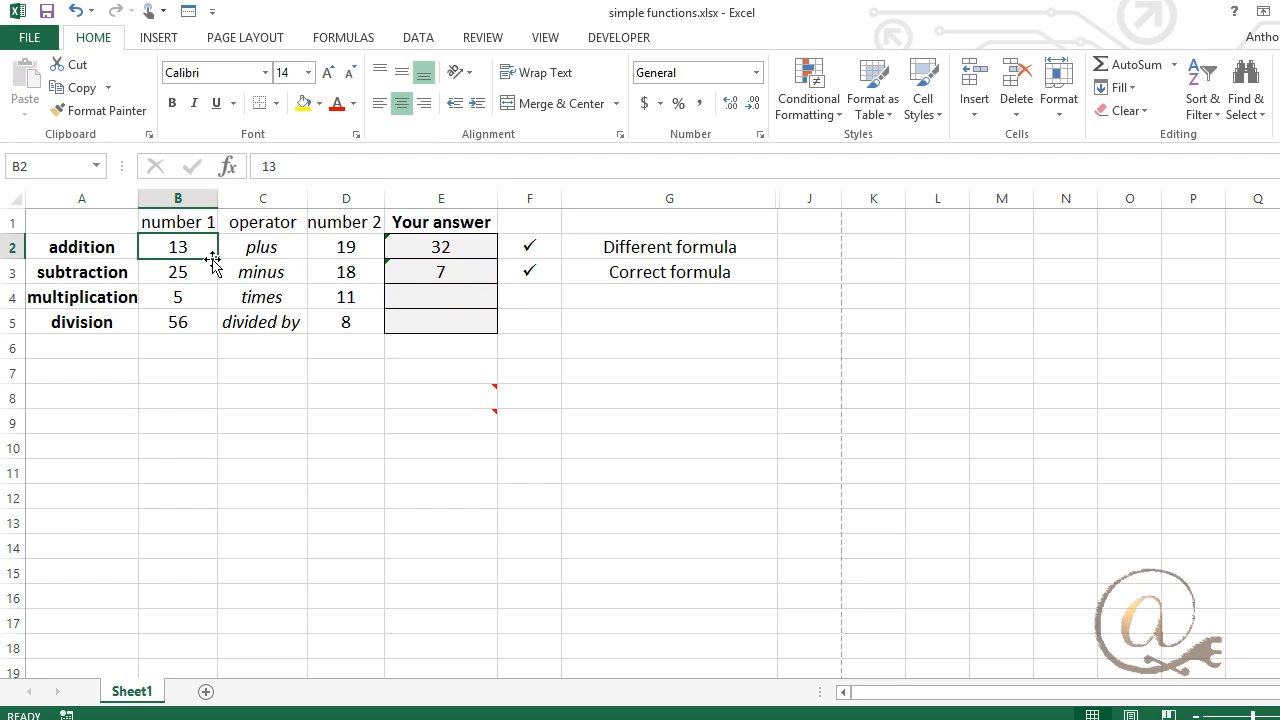
type("12")
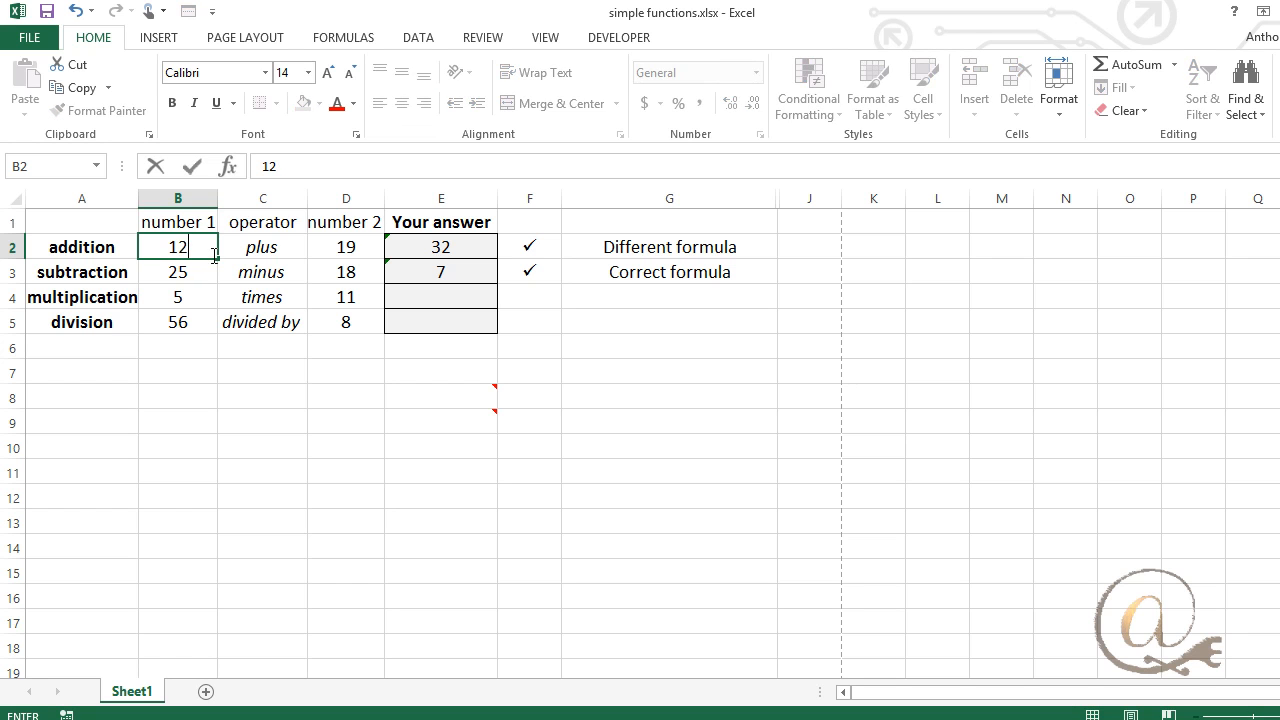
key("Return")
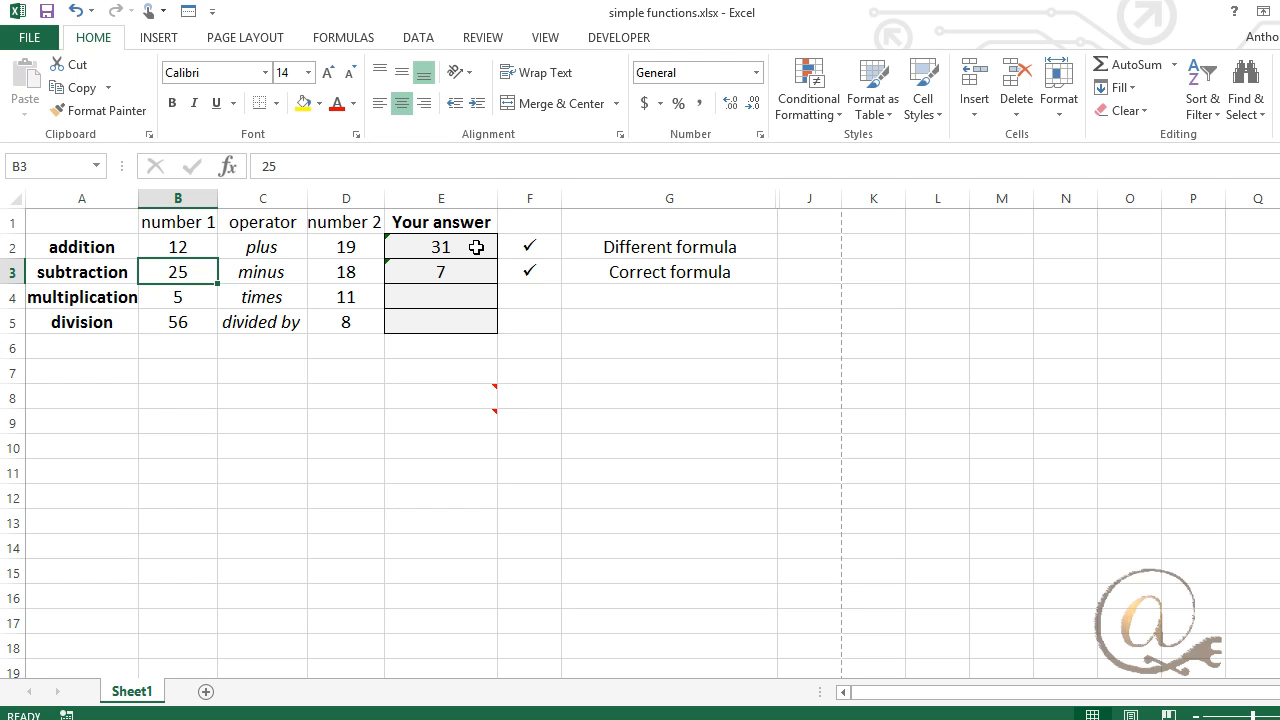
Replace the SUM formula in the addition answer cell E2 with =B2+D2
left_click(475, 247)
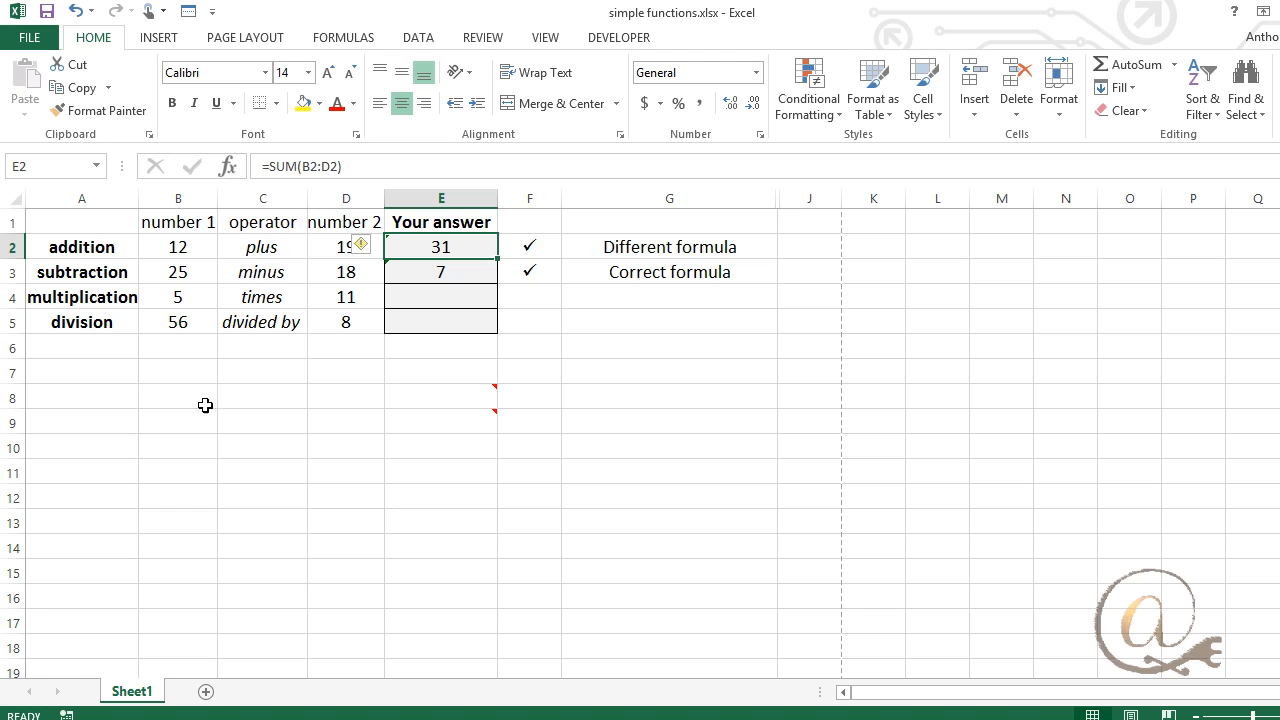
left_click(577, 328)
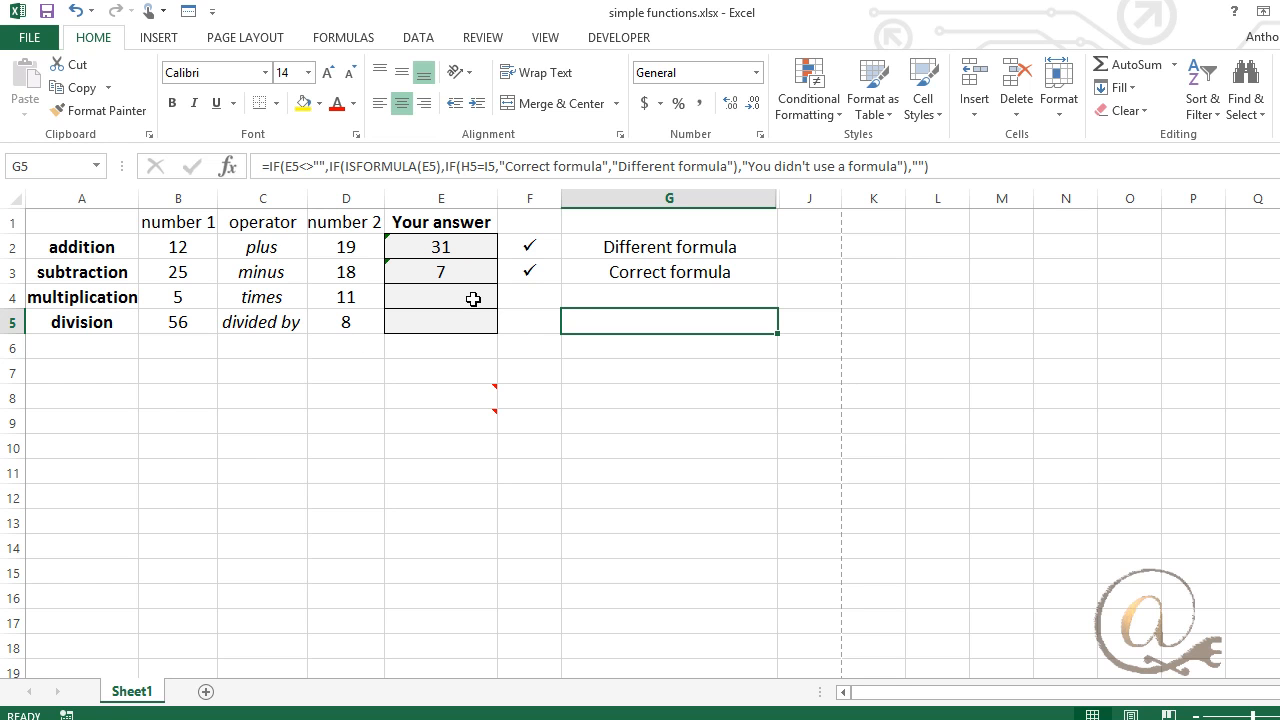
left_click(463, 250)
left_click(566, 249)
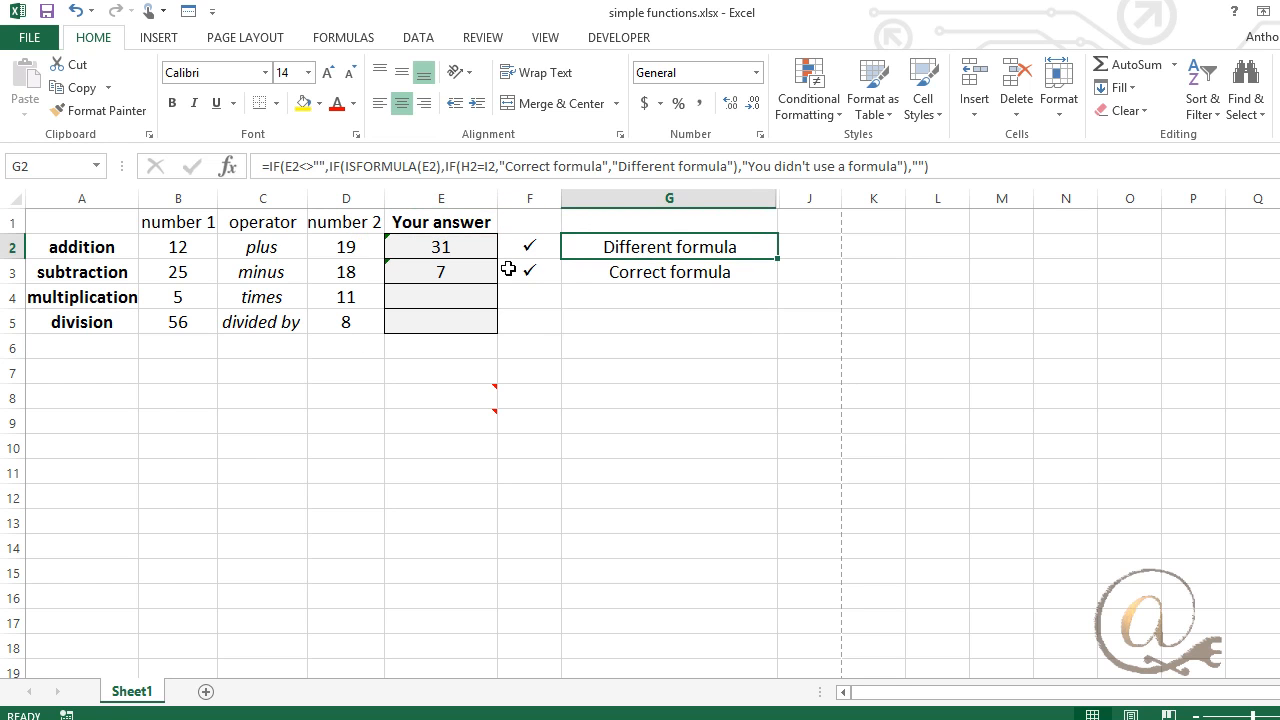
left_click(479, 250)
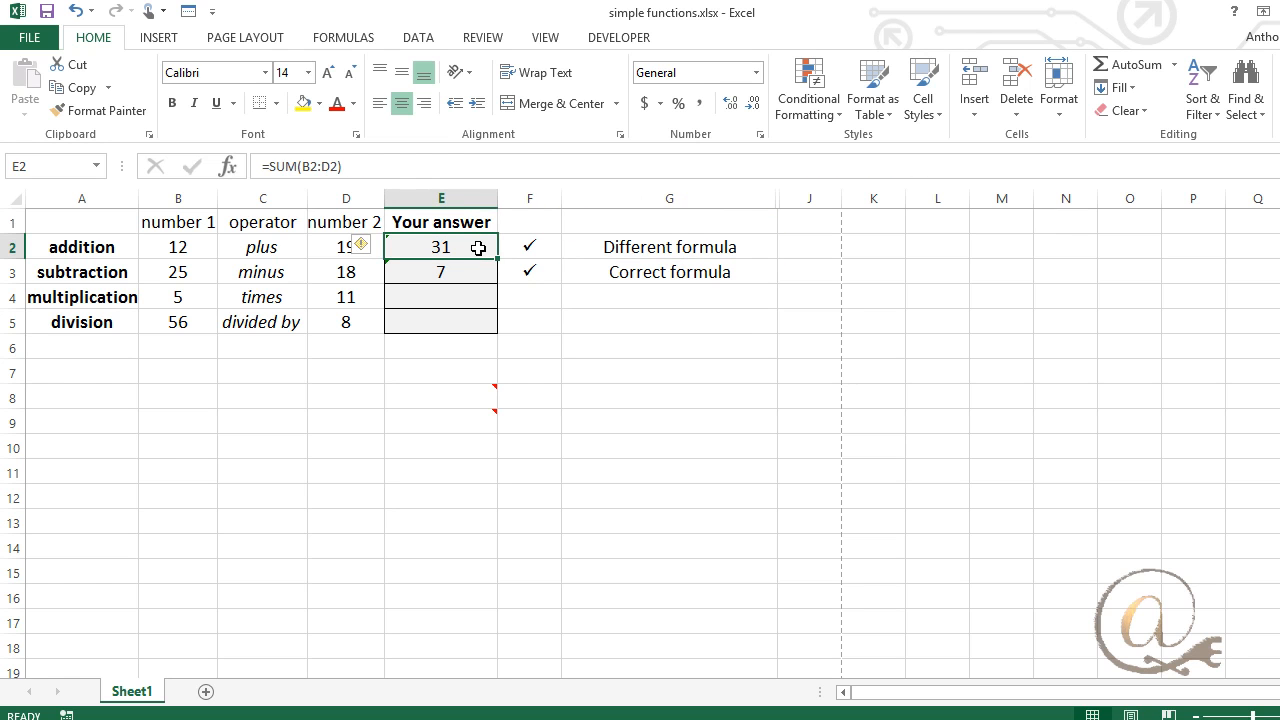
type("=")
left_click(182, 250)
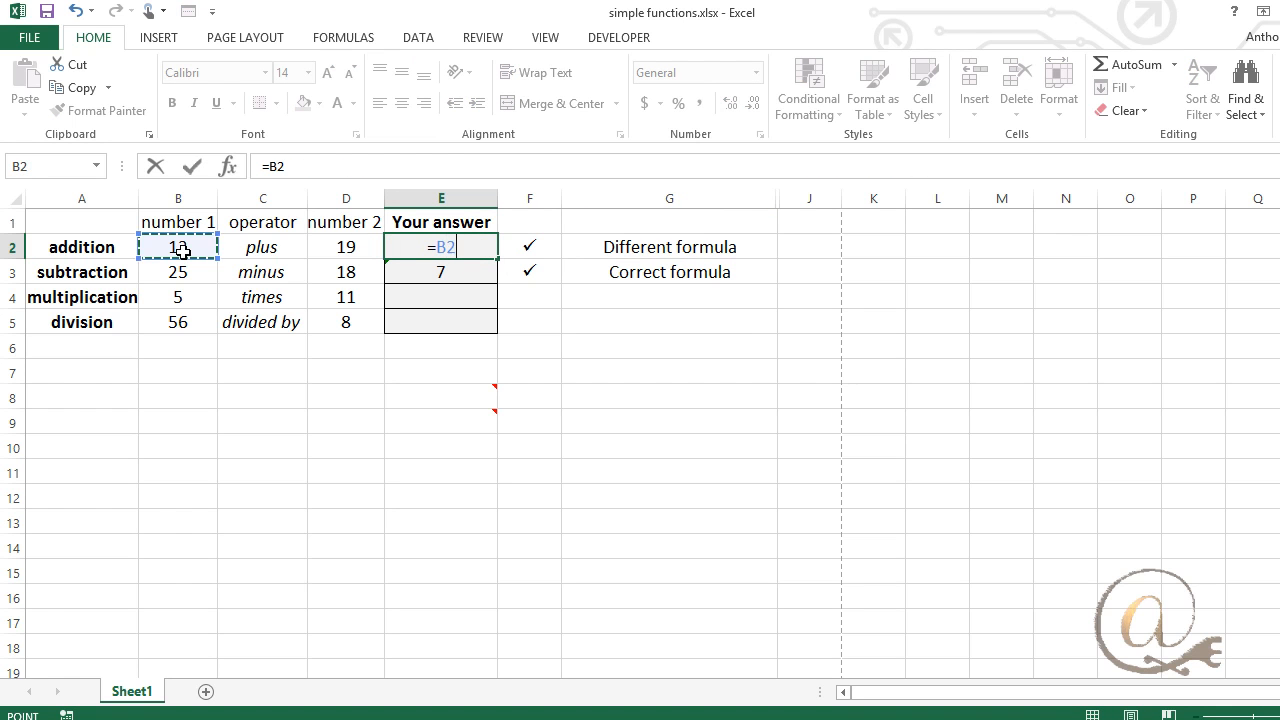
type("+")
left_click(345, 250)
key("Return")
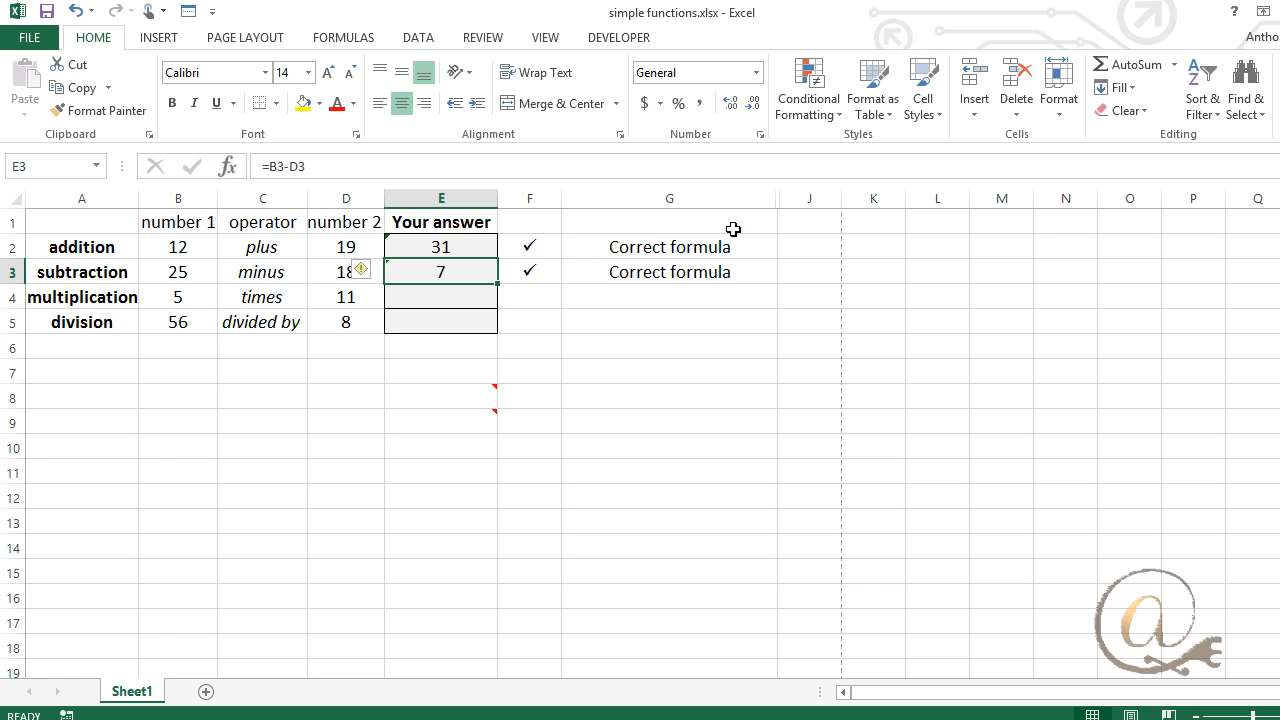
Unhide the hidden columns H and I between columns G and J
left_click_drag(773, 198, 808, 201)
right_click(736, 192)
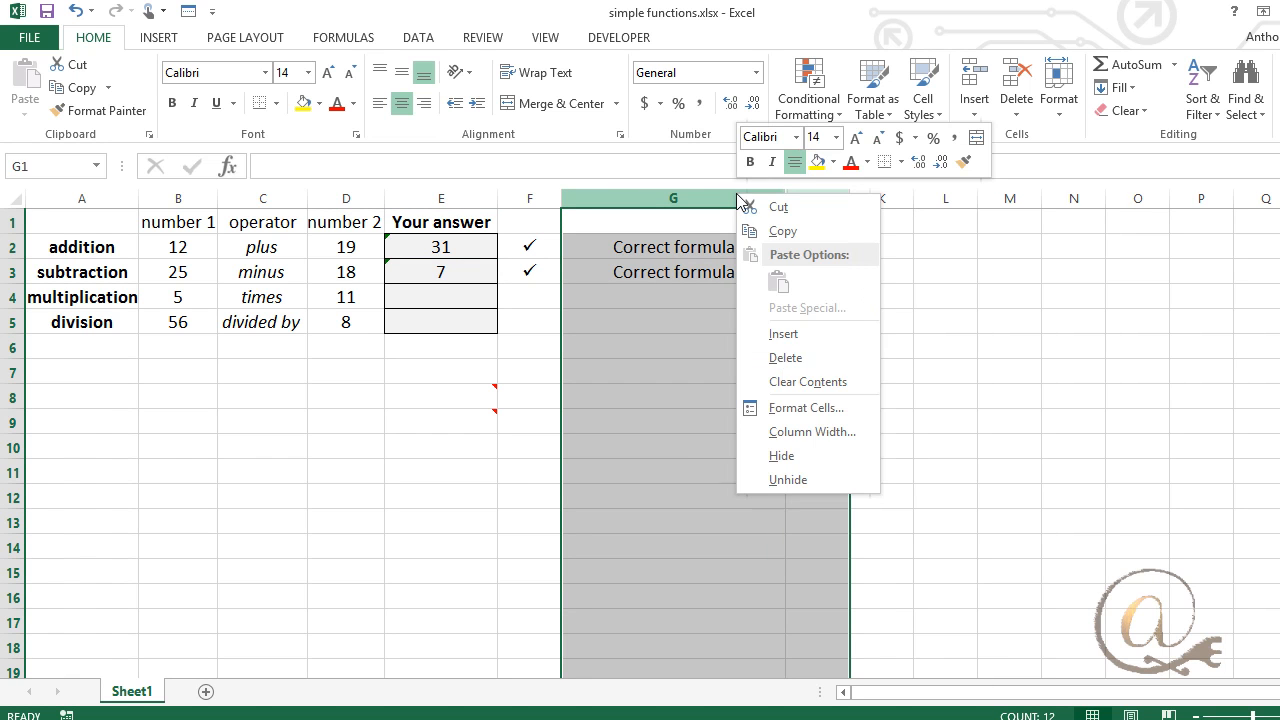
left_click(805, 481)
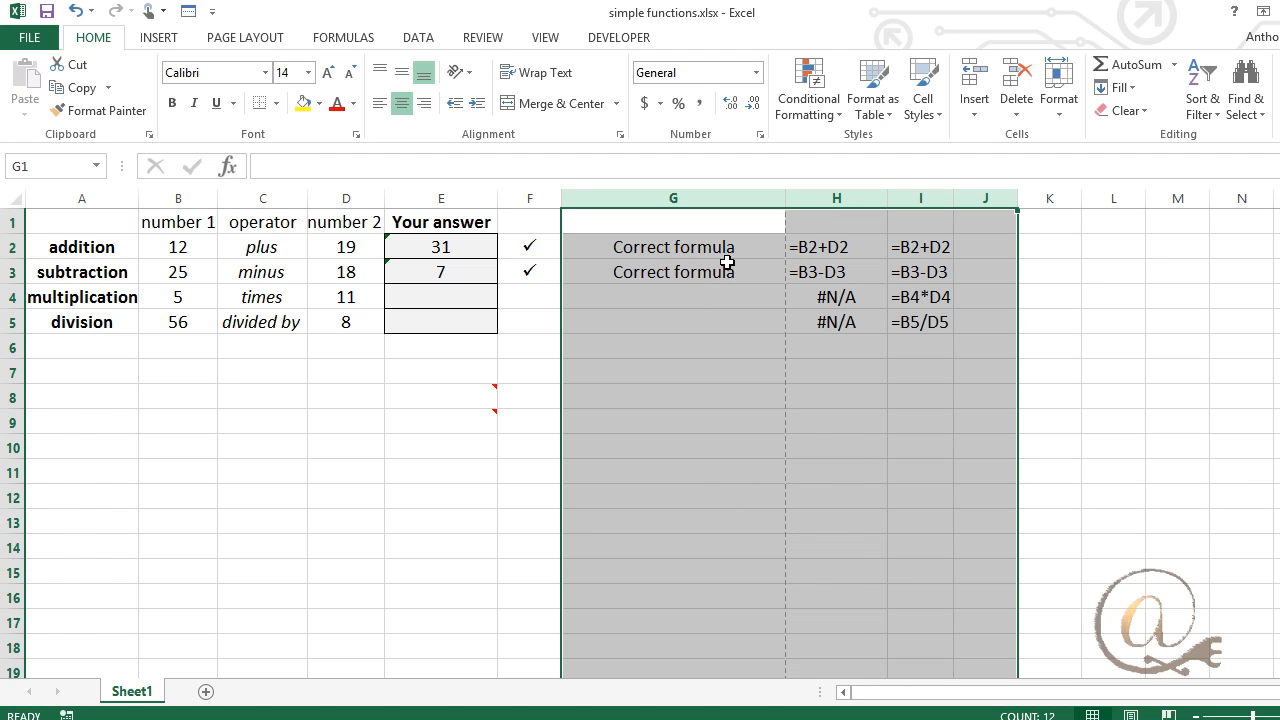
Inspect the feedback formula in cell G2 and the answer-check formula in cell F2
left_click(693, 248)
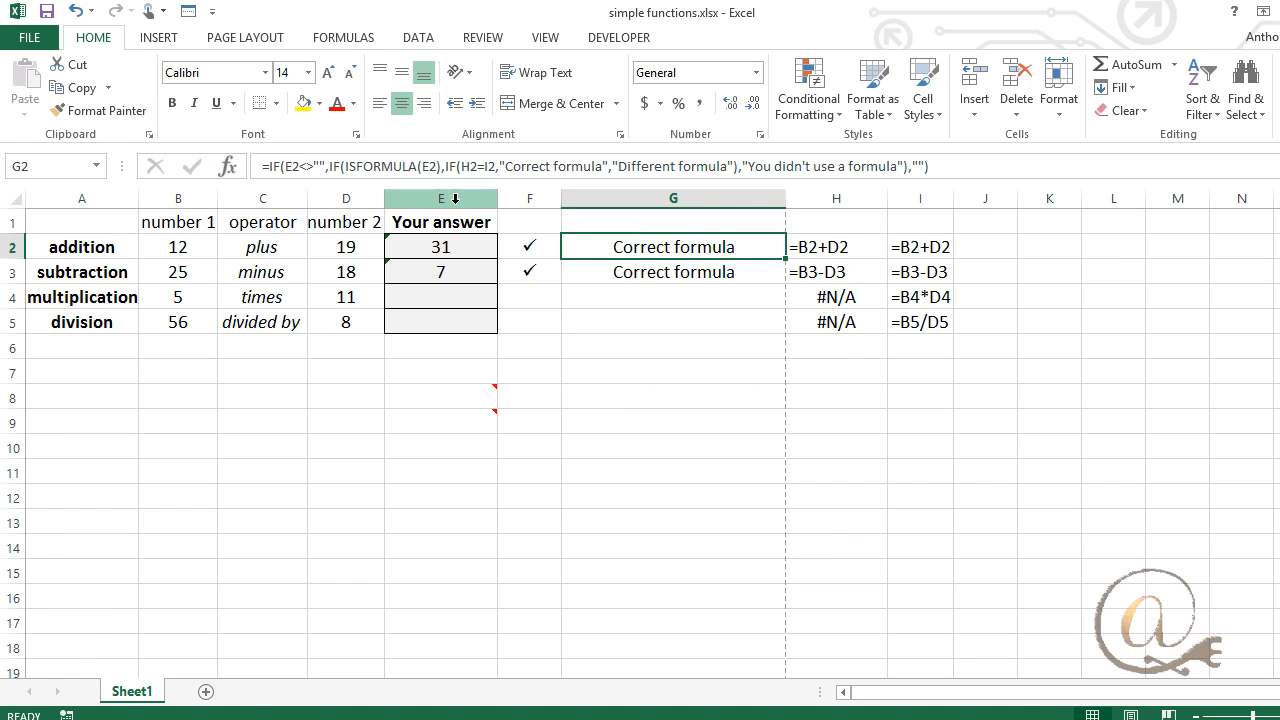
left_click(540, 249)
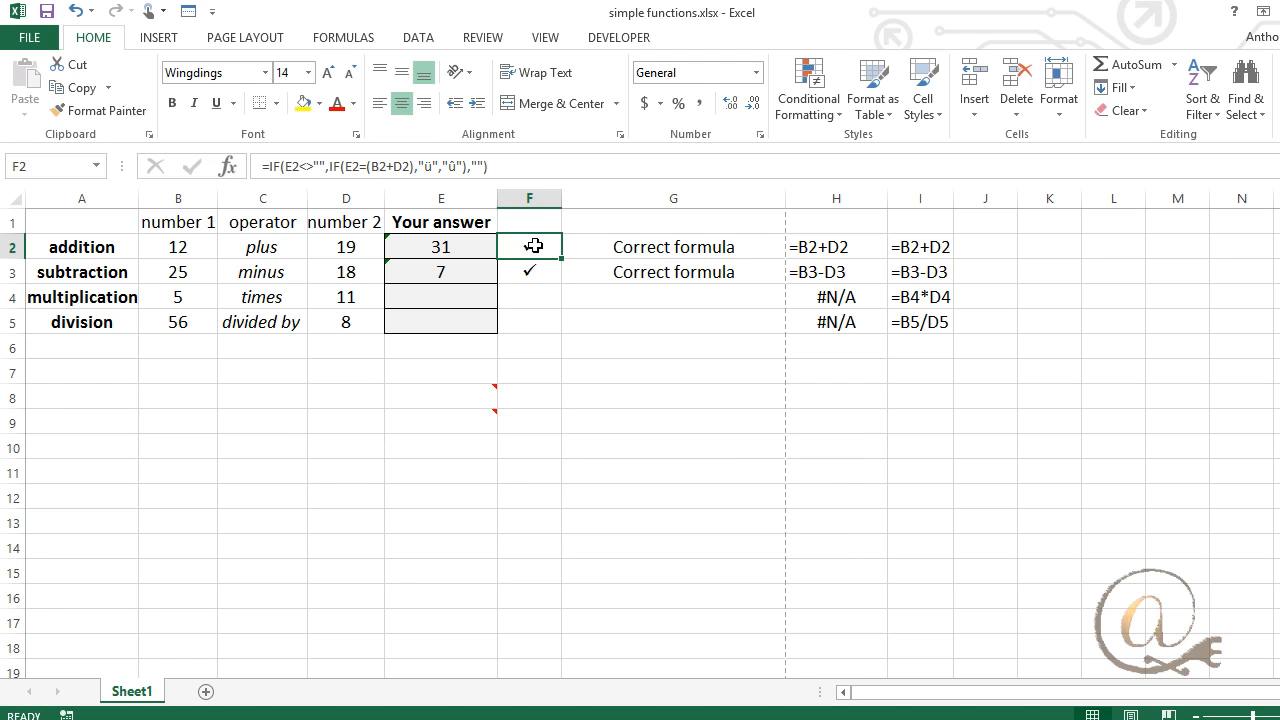
left_click(633, 248)
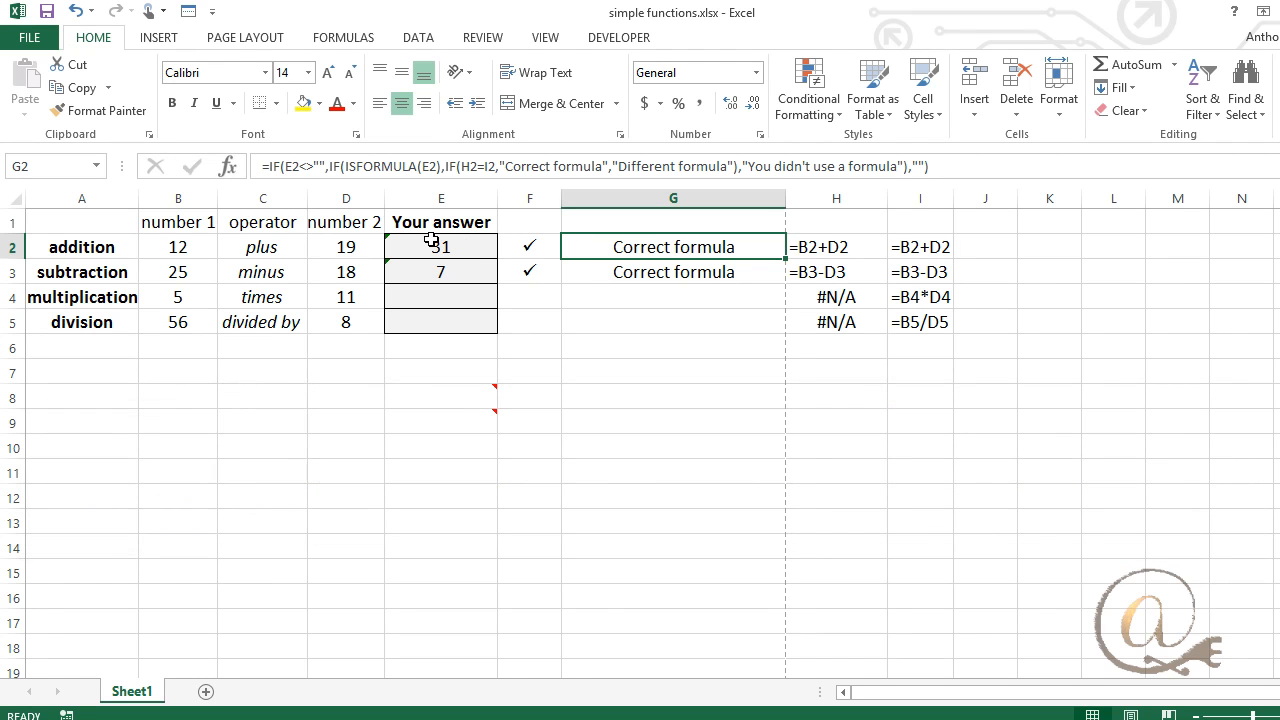
Enter the start of an ISFORMULA formula, =isf, in the commented cell E8
mouse_move(456, 398)
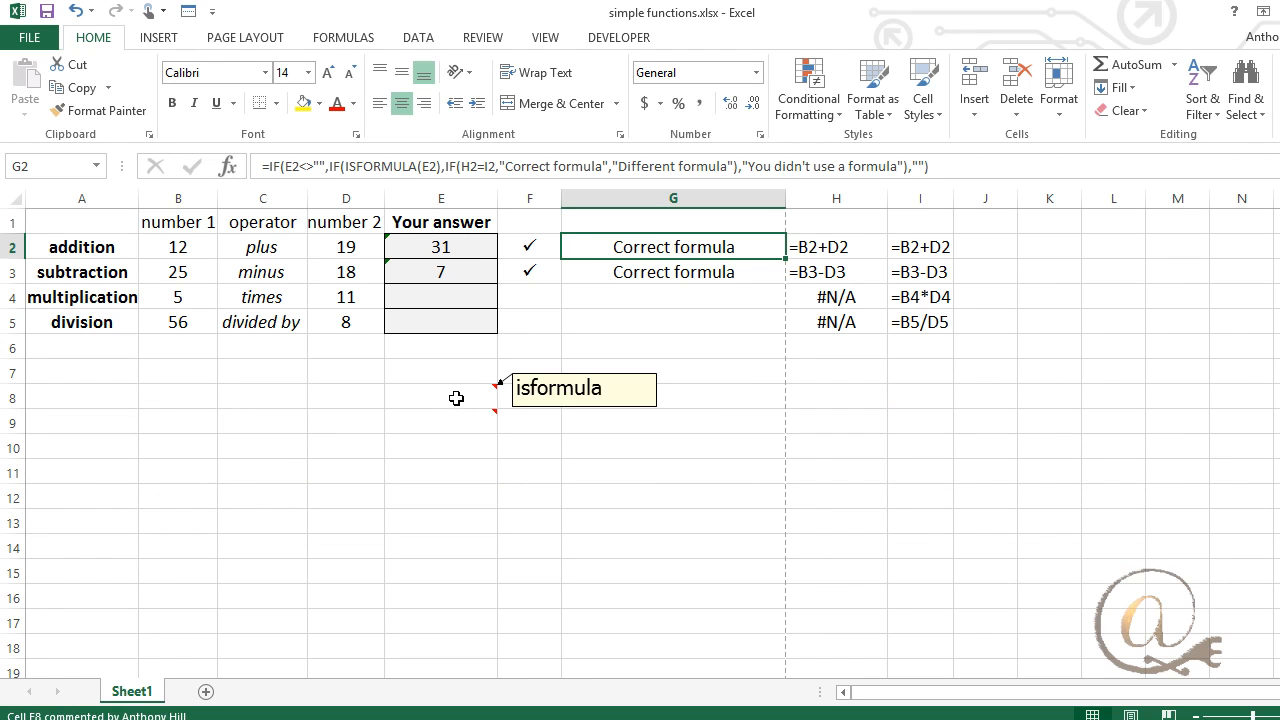
left_click(432, 400)
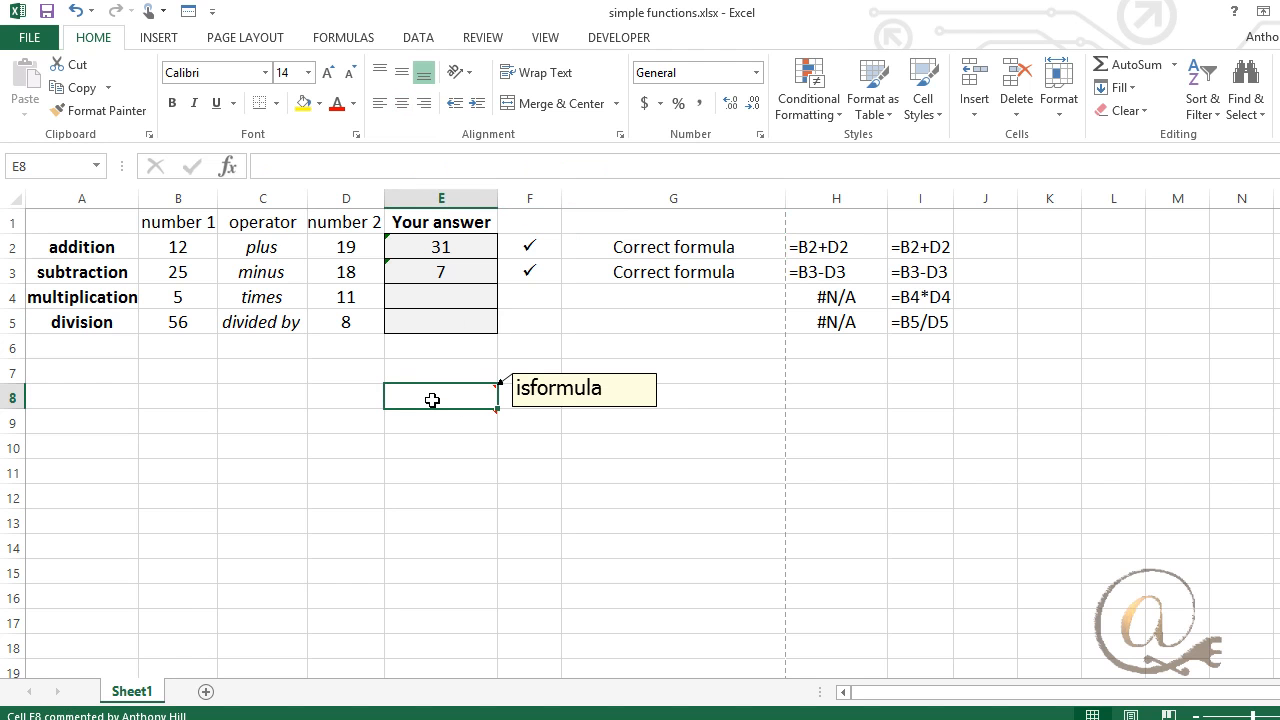
type("=isf")
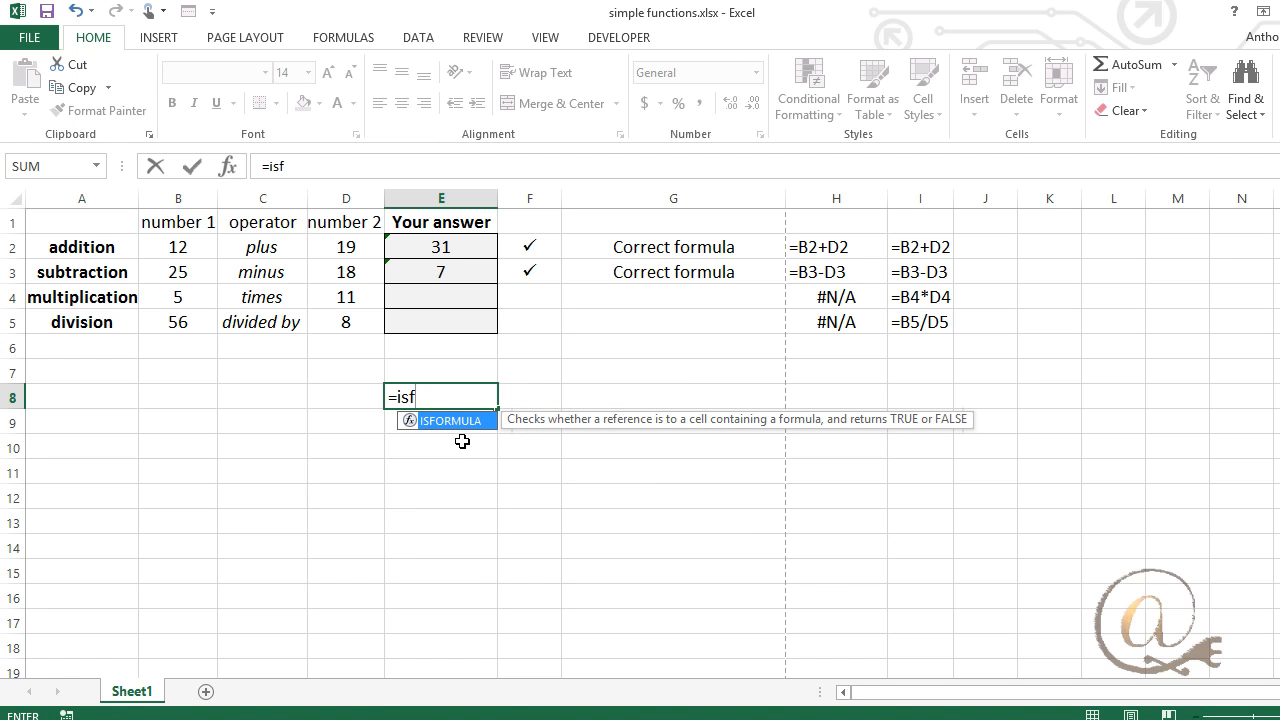
left_click(860, 243)
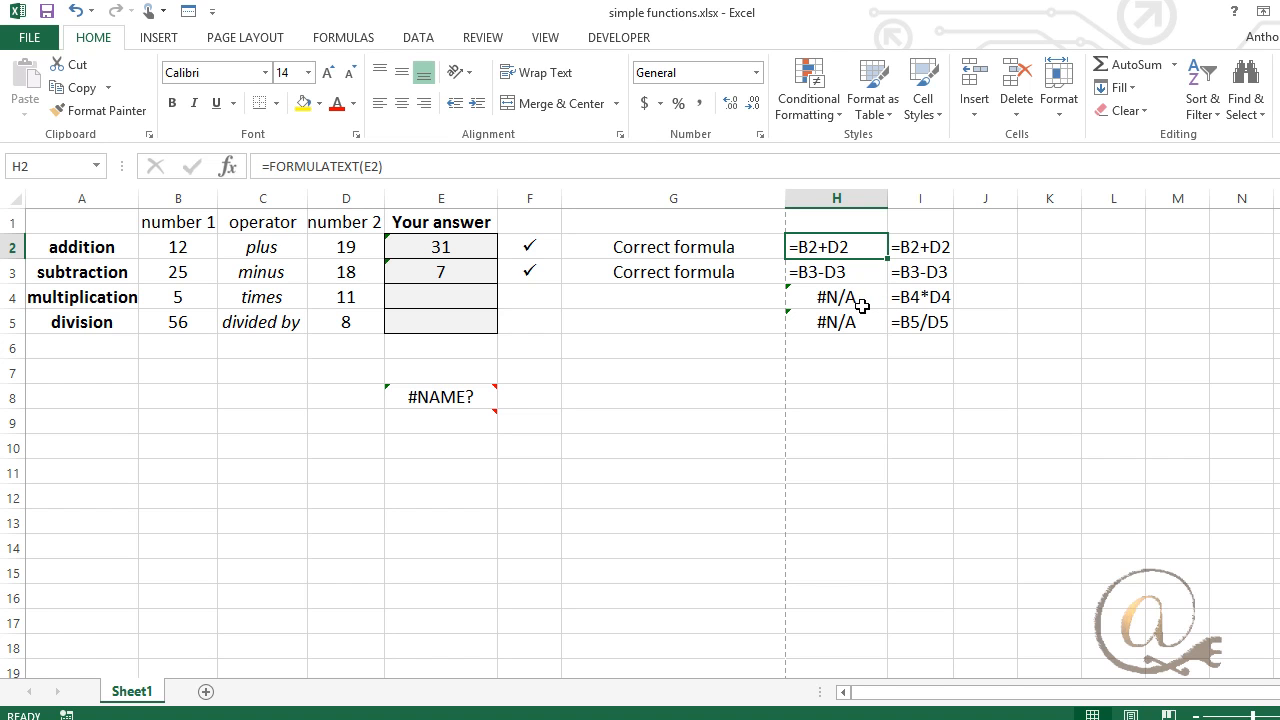
Enter 55 as a plain number for the multiplication answer in cell E4
left_click(466, 298)
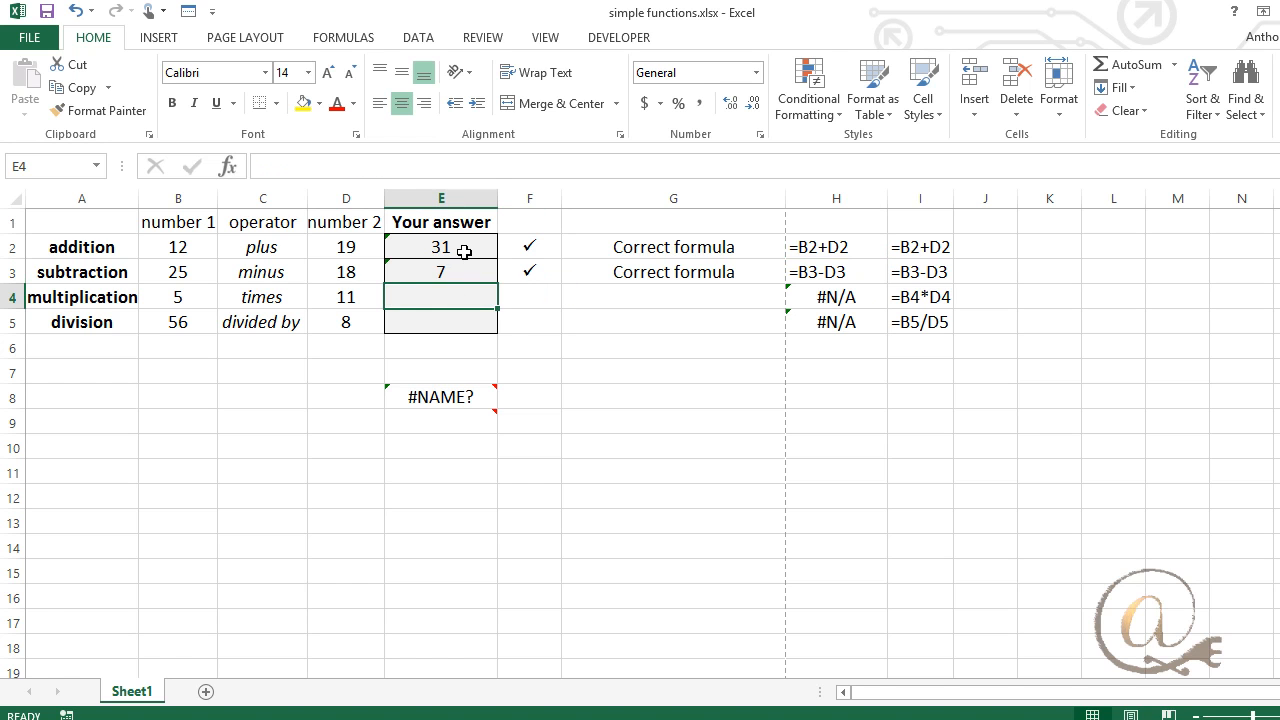
left_click(460, 251)
left_click(458, 300)
type("55")
key("Return")
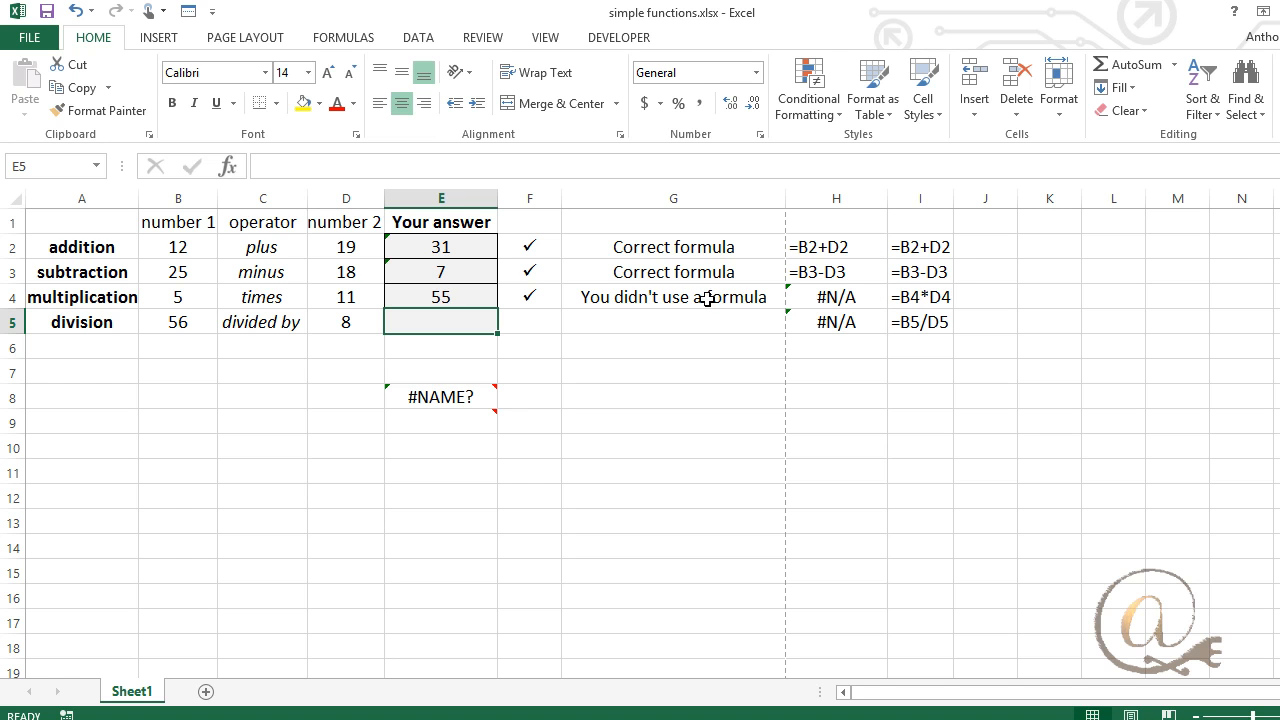
Examine the expected formula texts stored in cells I2 to I5 for all four operations
left_click(921, 251)
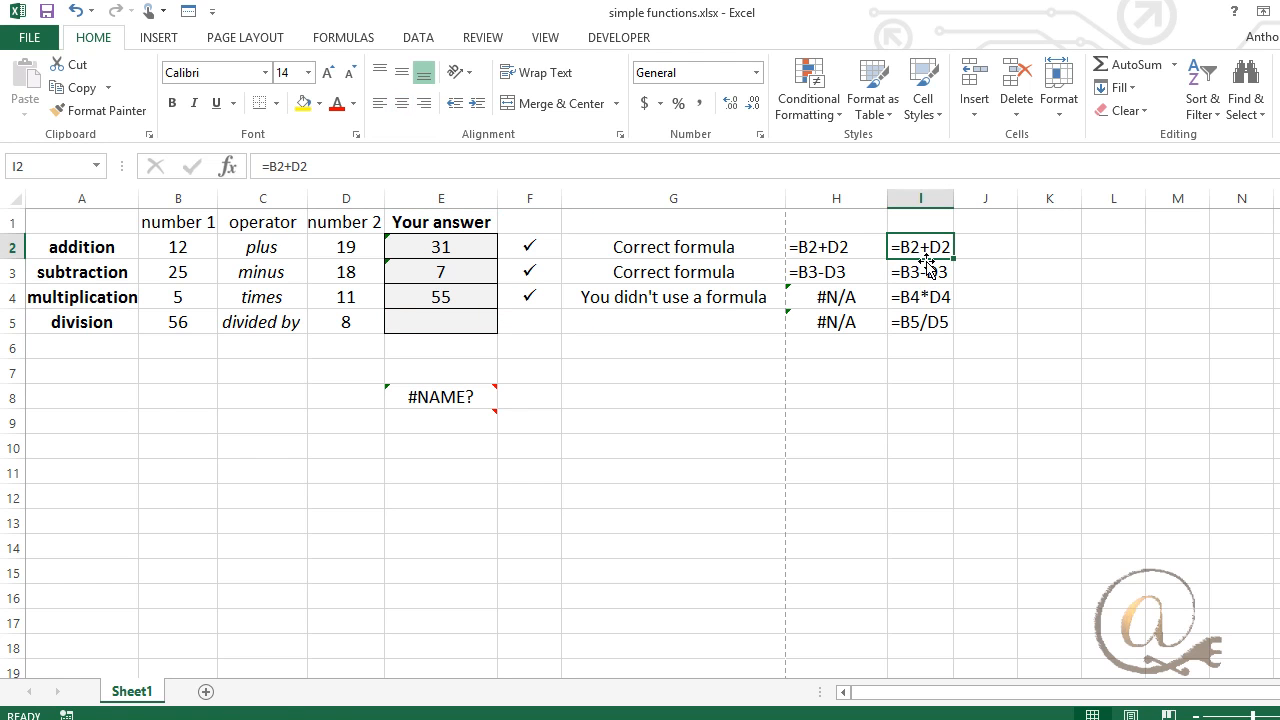
left_click(927, 272)
left_click(930, 297)
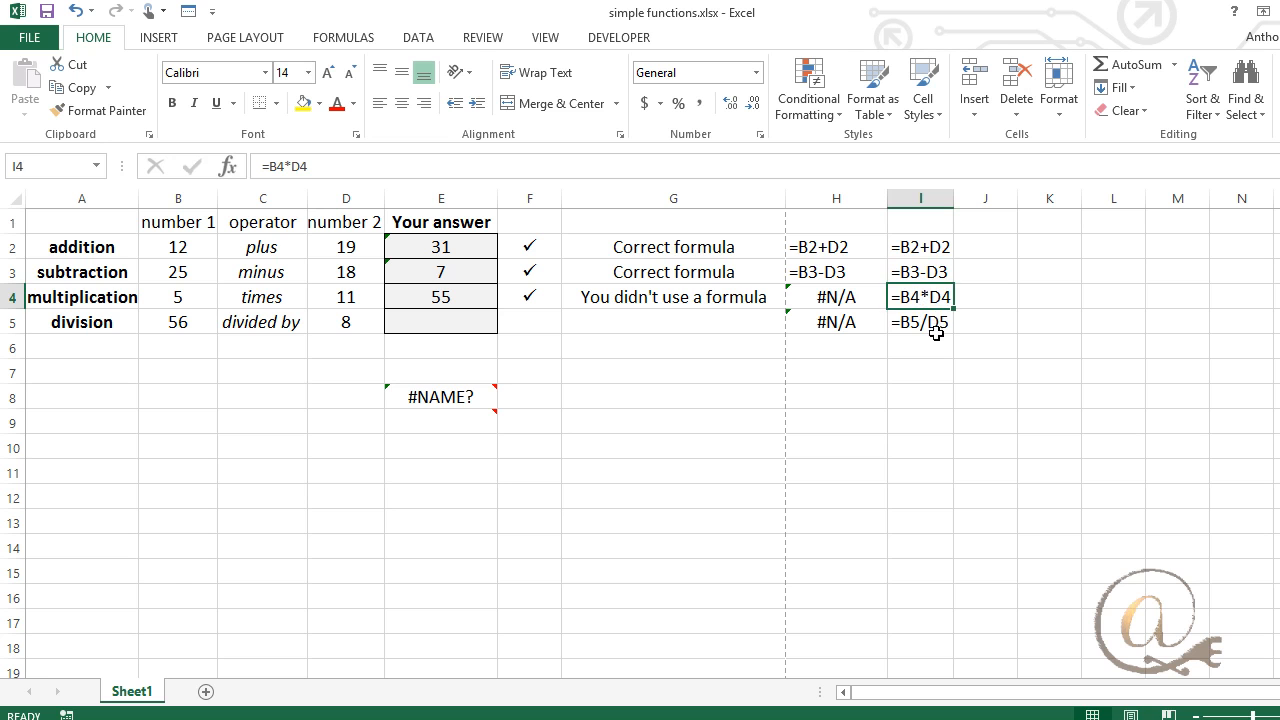
left_click(932, 322)
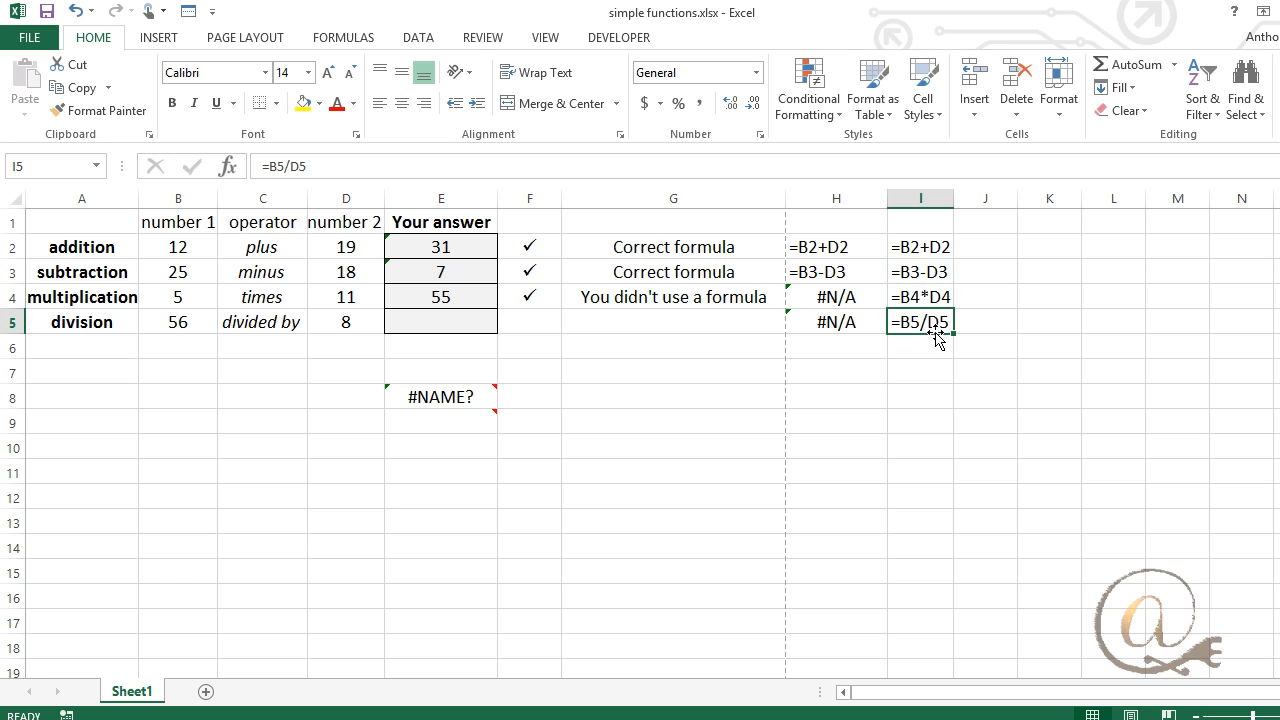
left_click(918, 248)
left_click(924, 270)
left_click(930, 296)
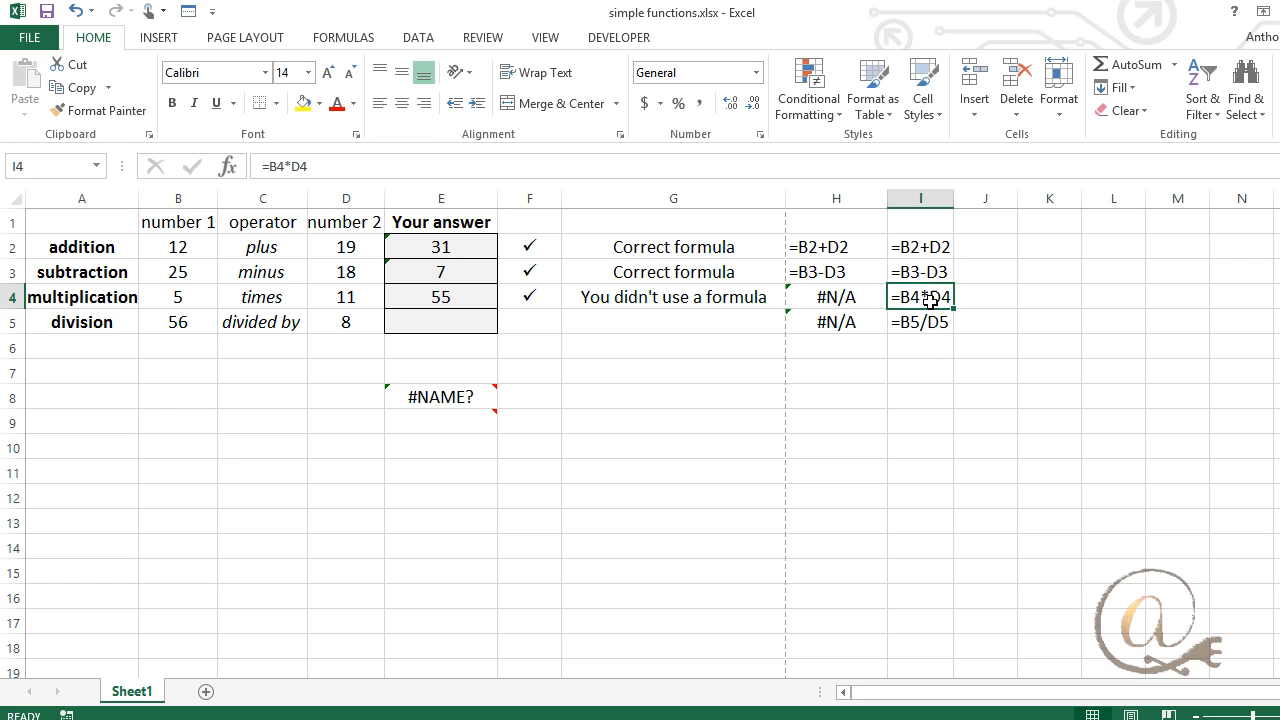
left_click(935, 322)
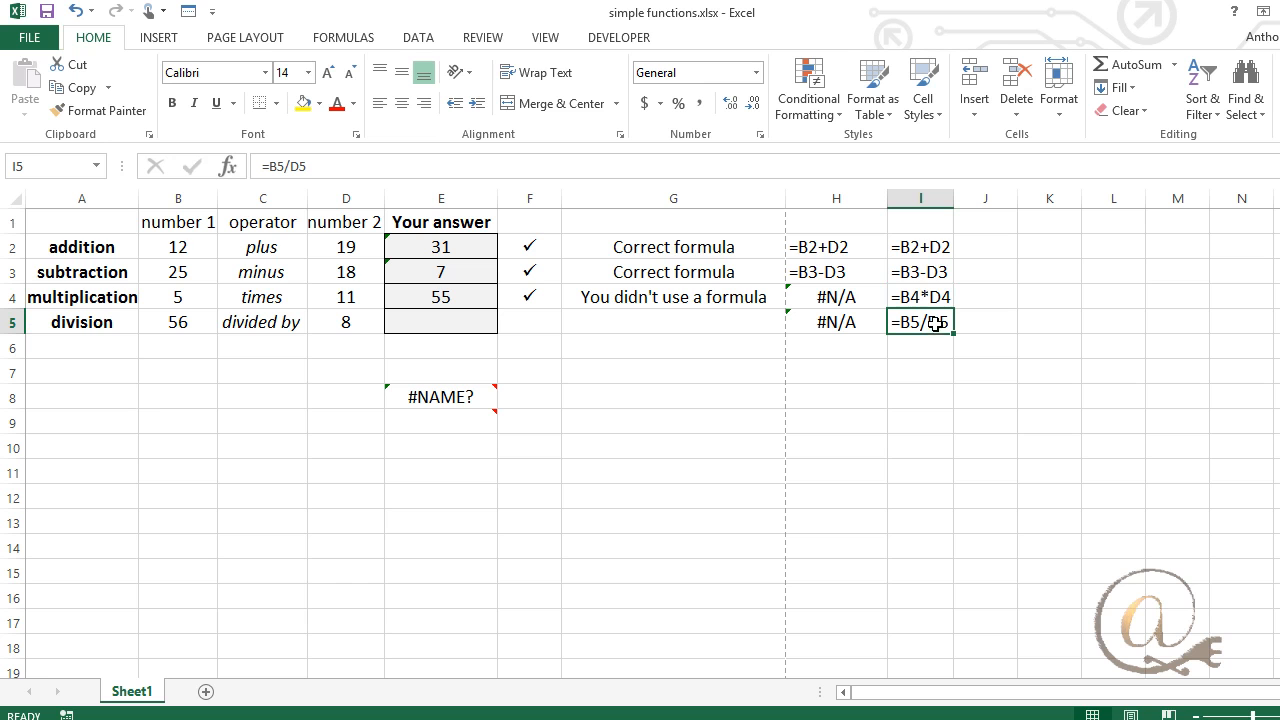
left_click(930, 246)
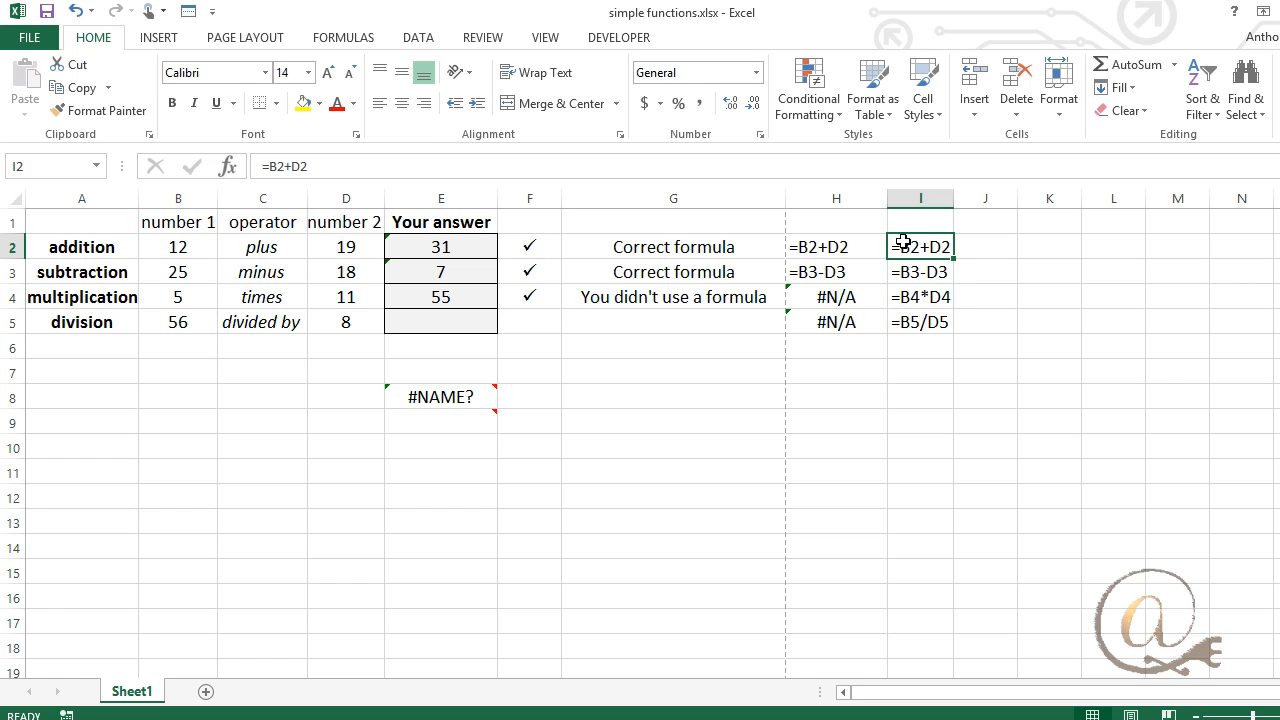
Copy the FORMULATEXT cell H2 and paste it into cell J2 as values only
left_click(829, 250)
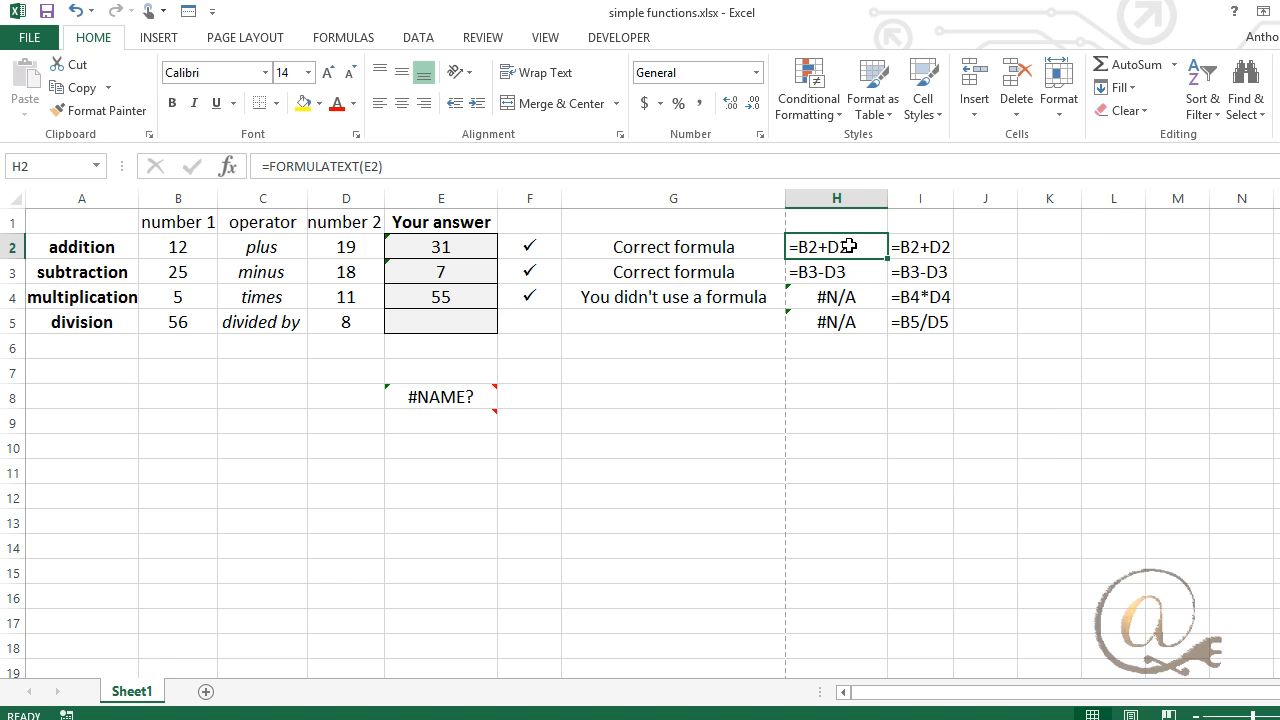
right_click(849, 247)
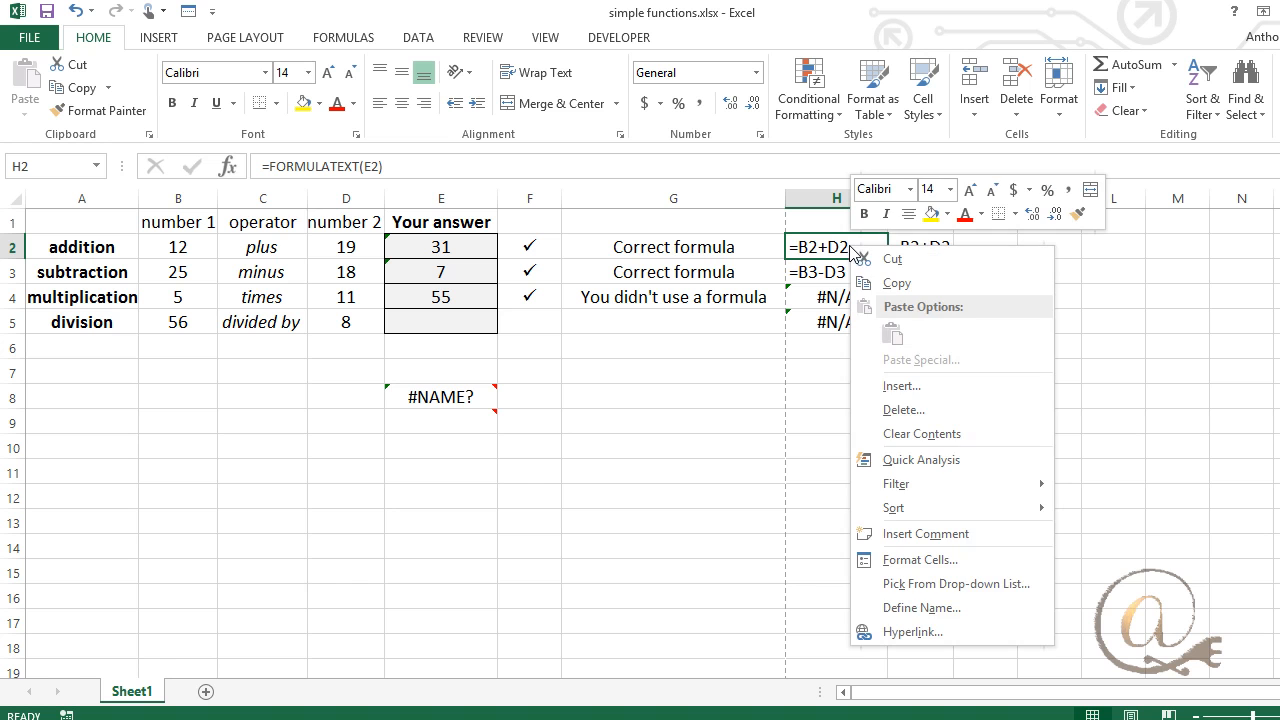
left_click(900, 283)
left_click(988, 244)
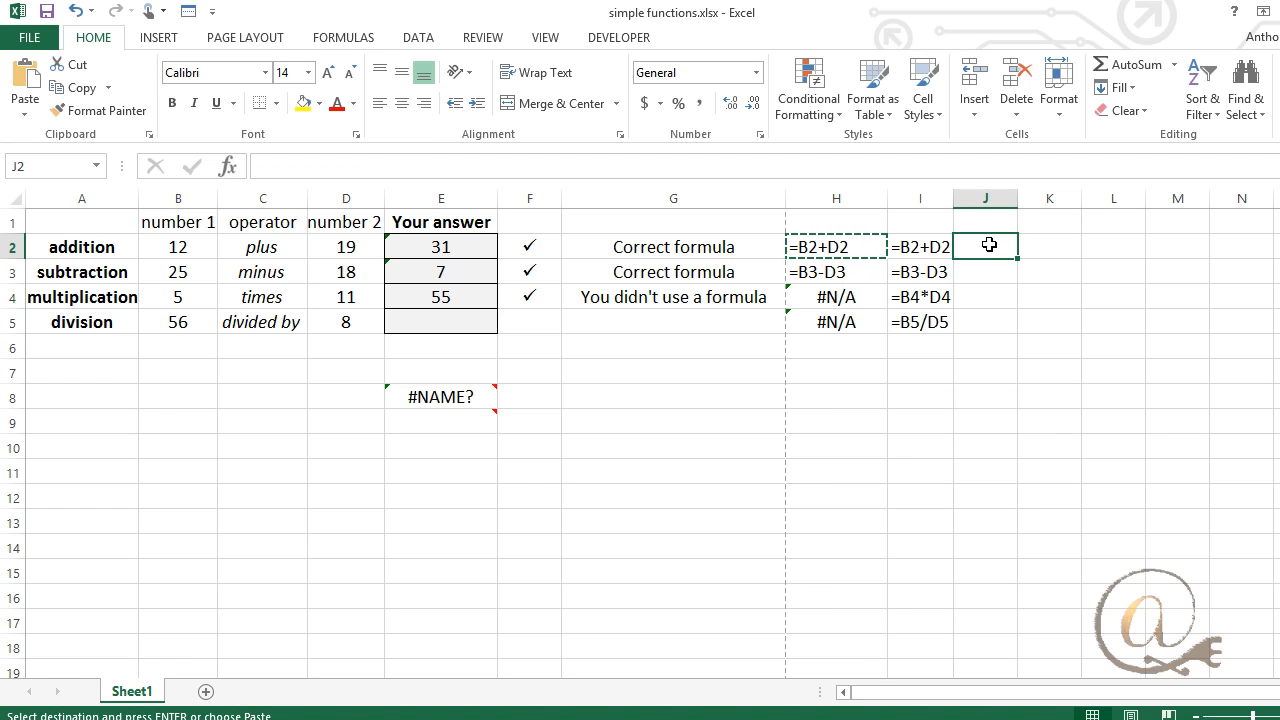
right_click(988, 246)
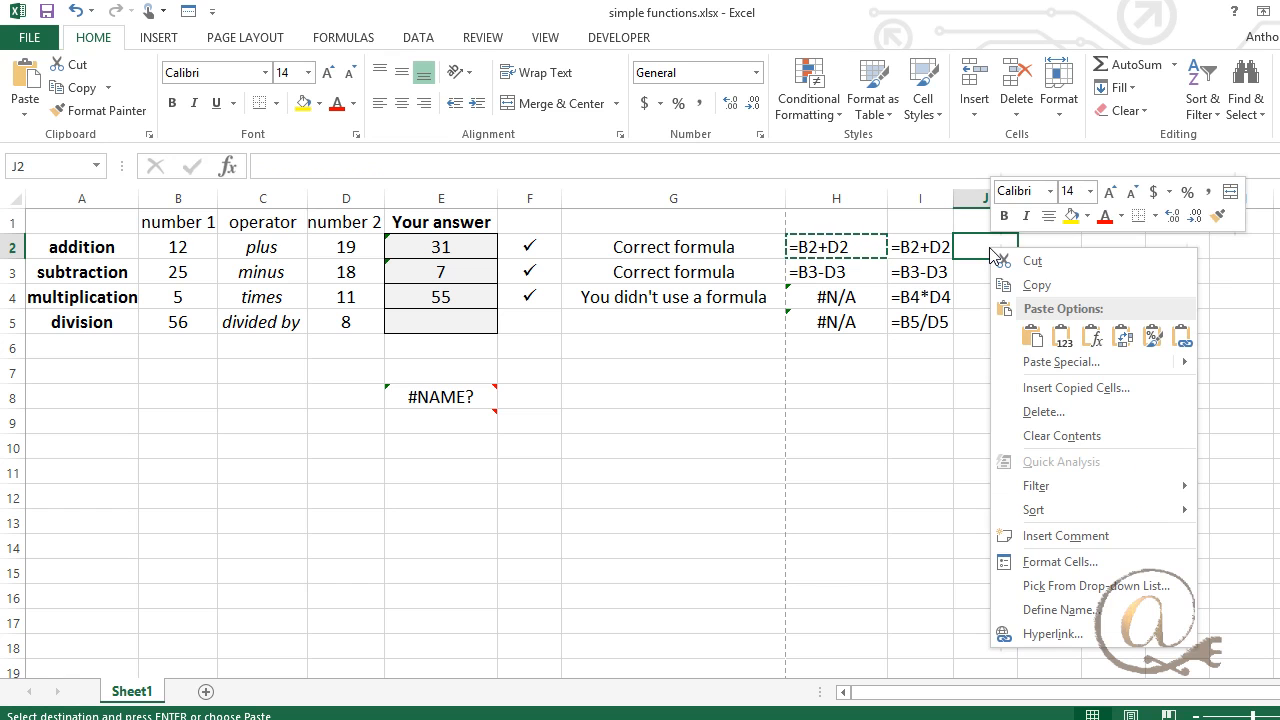
left_click(1066, 342)
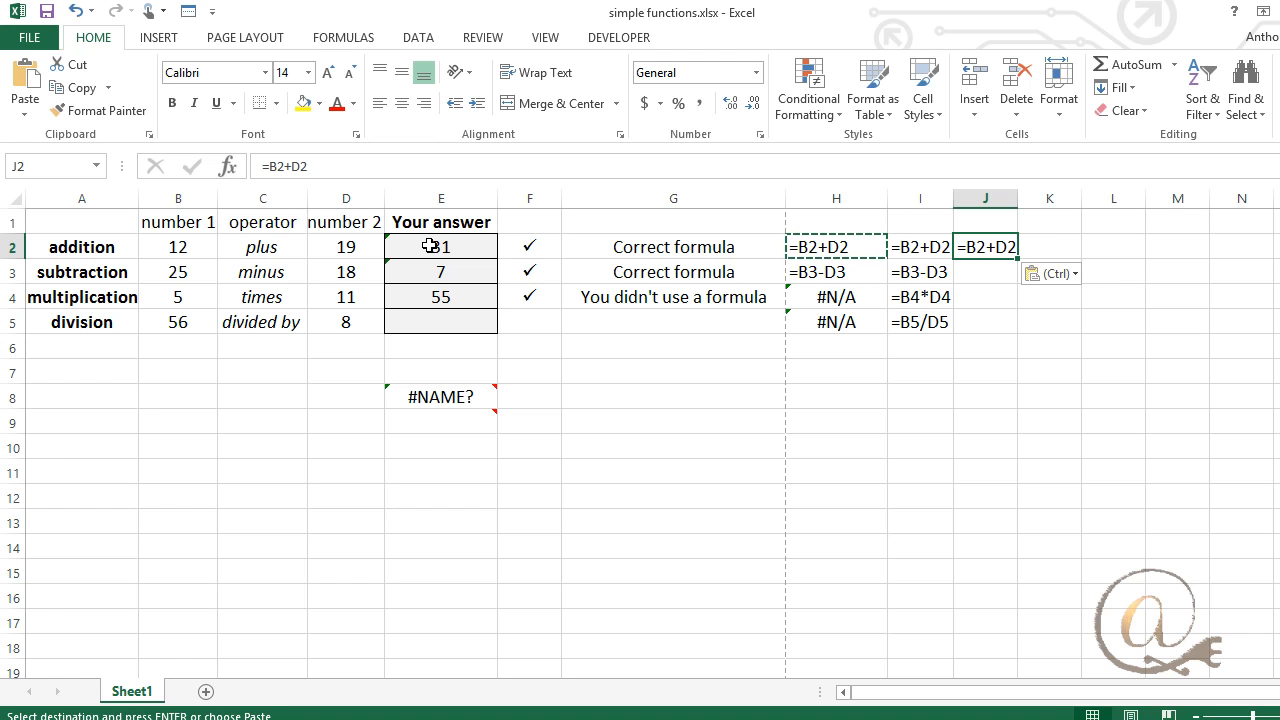
Inspect the feedback formula in cell G2 and clear the incomplete =isf entry from cell E8
left_click(700, 251)
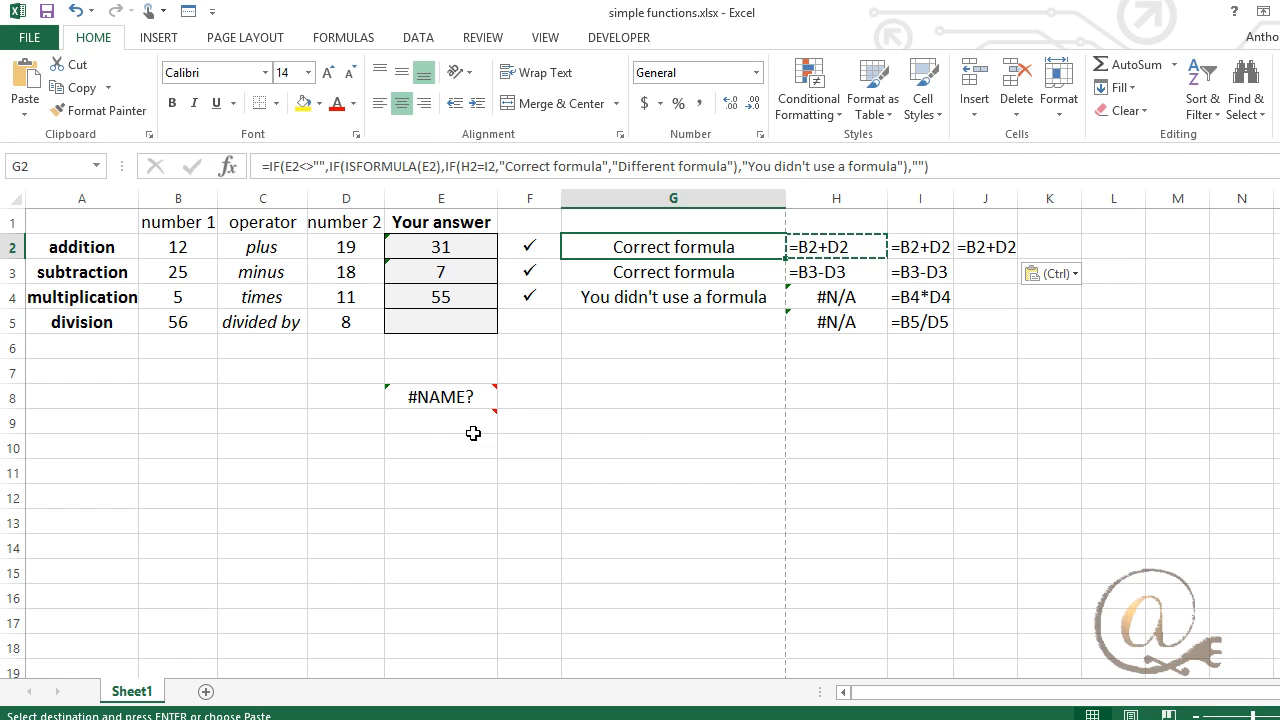
mouse_move(427, 424)
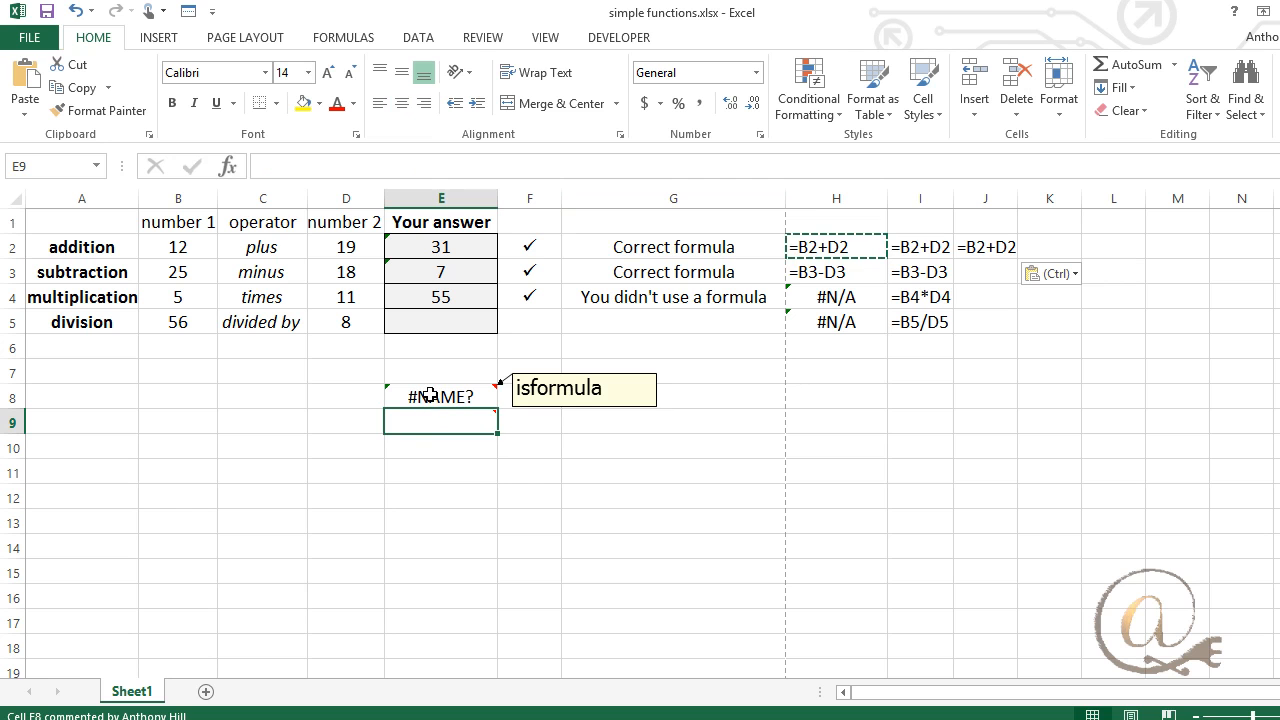
left_click(432, 396)
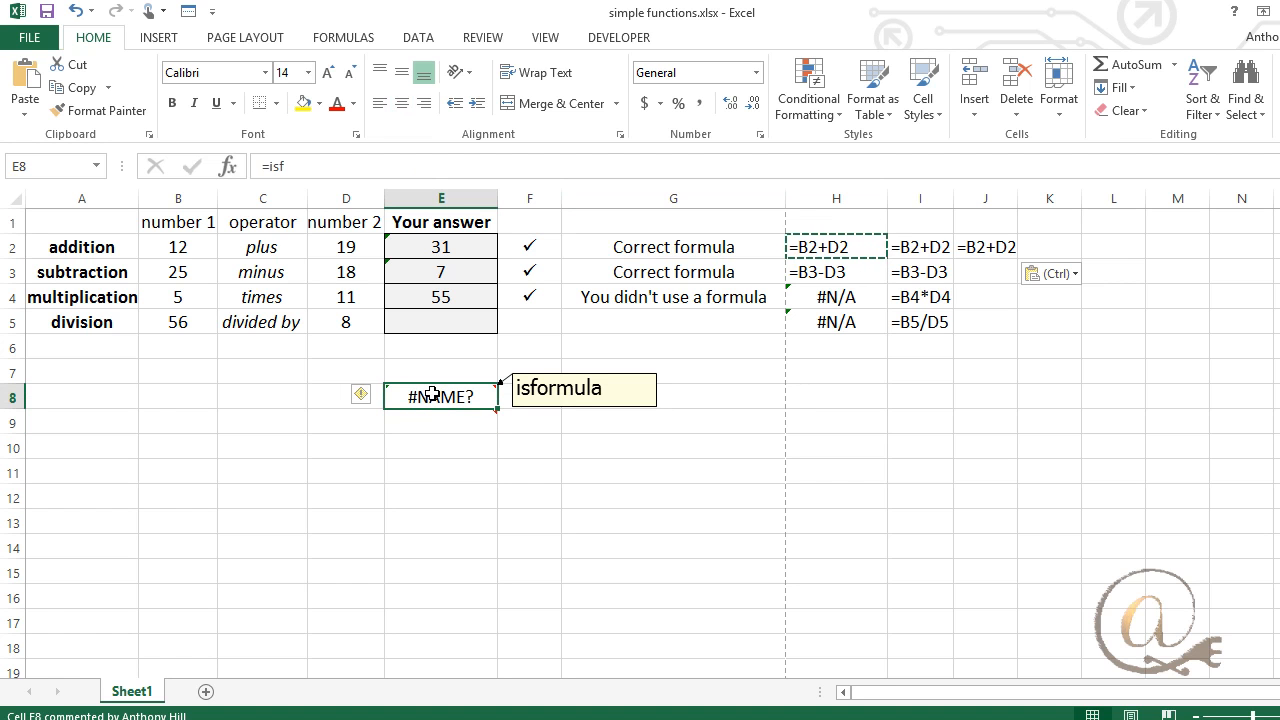
key("Delete")
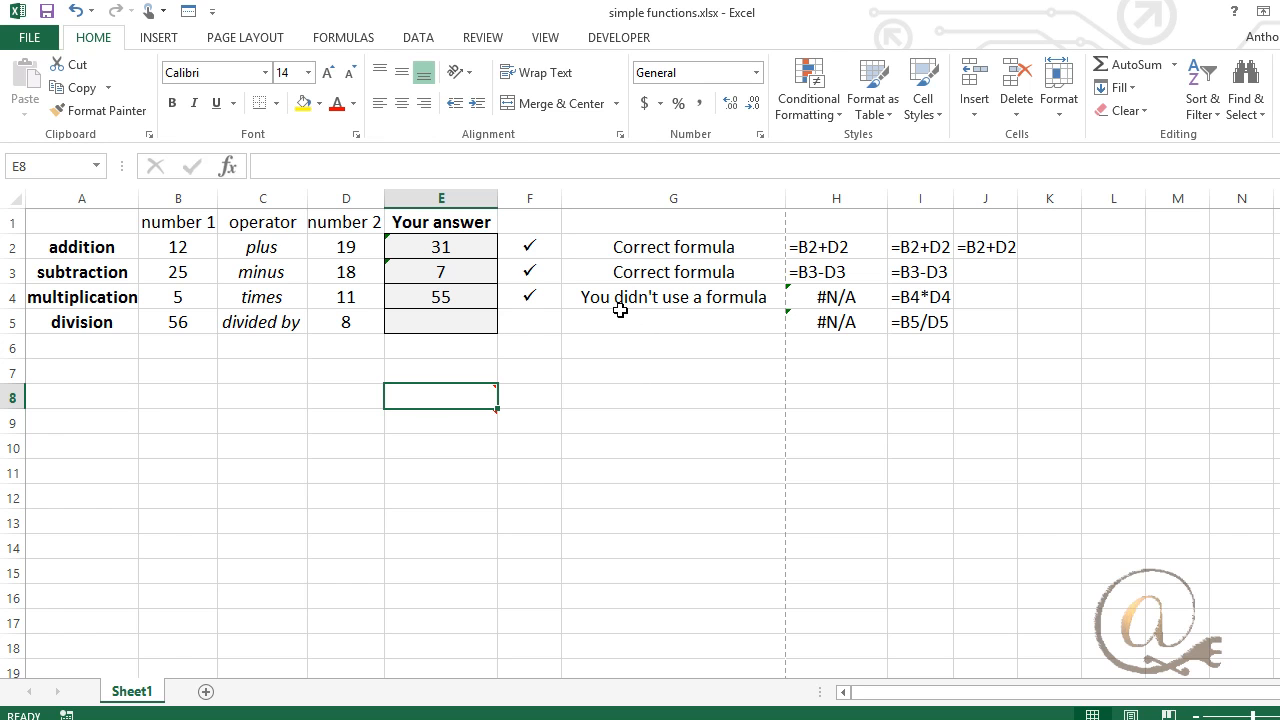
Examine the division check formula in cell F5 and the contents of answer cells E2 to E5
left_click(522, 320)
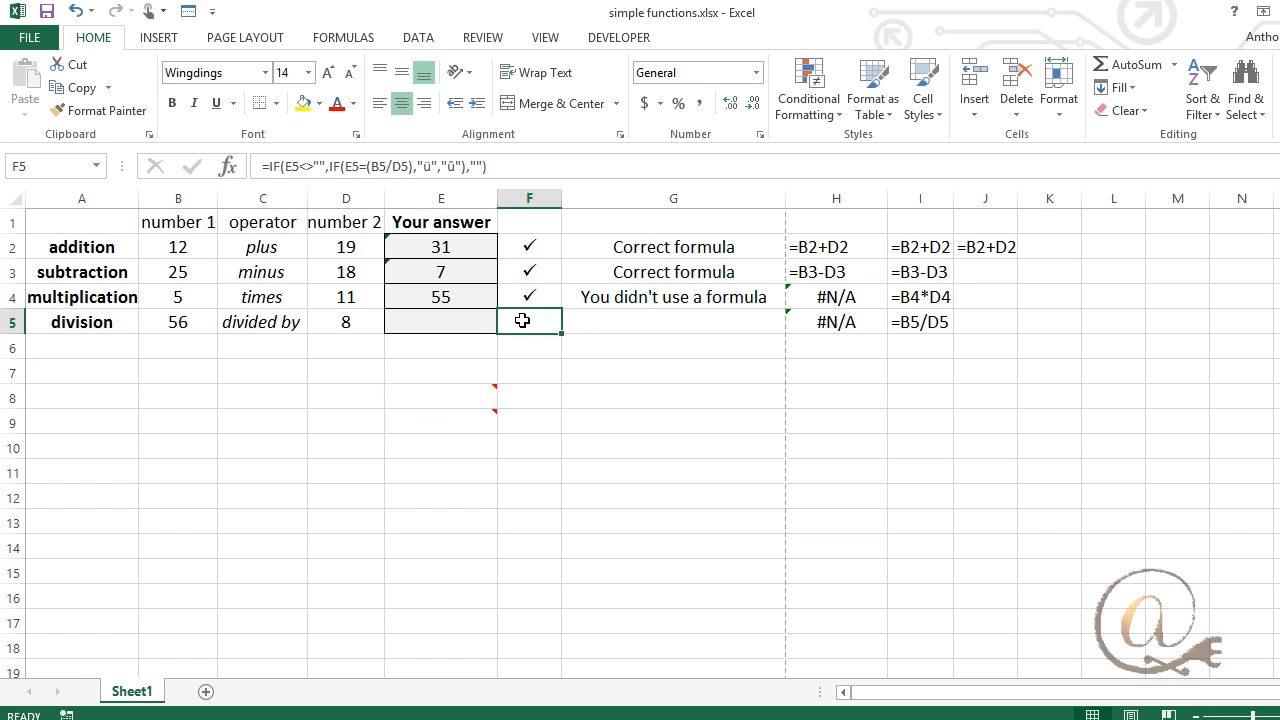
left_click(462, 322)
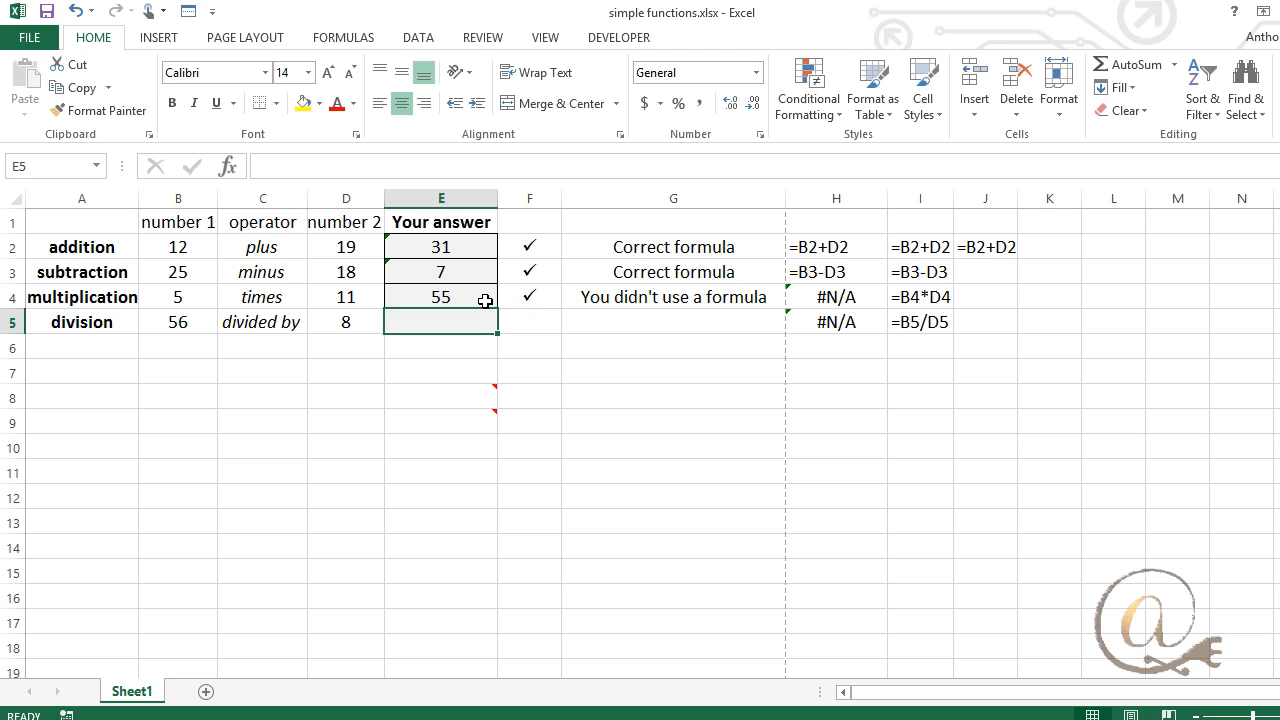
left_click(486, 297)
left_click(452, 264)
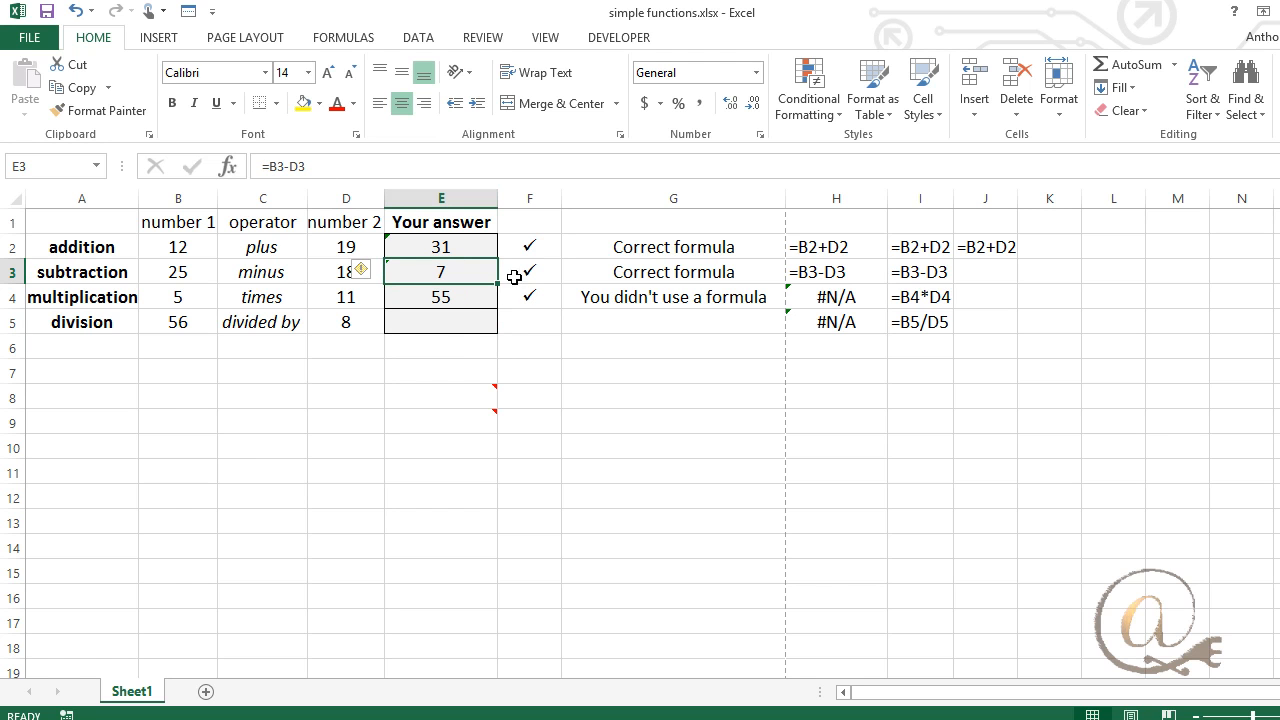
left_click(458, 297)
left_click(462, 276)
left_click(461, 247)
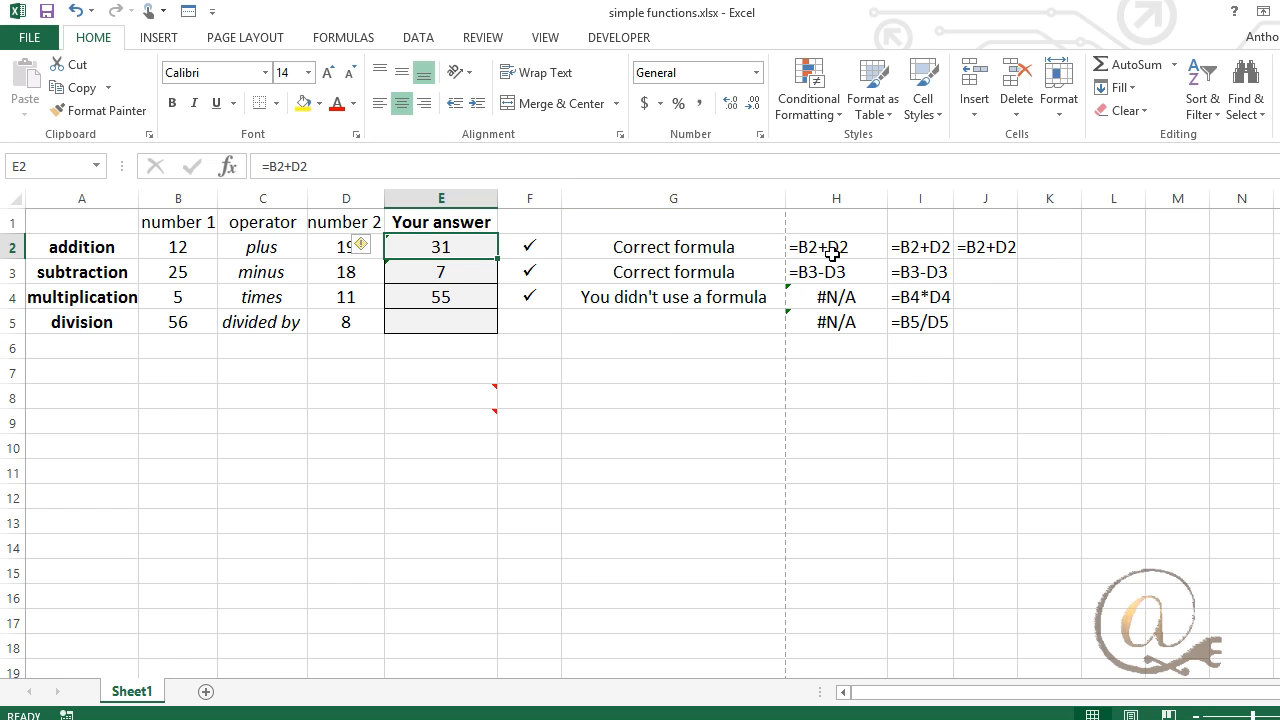
Hide columns H and I, and clear the pasted formula text from cell J2
left_click_drag(835, 189, 907, 195)
right_click(907, 196)
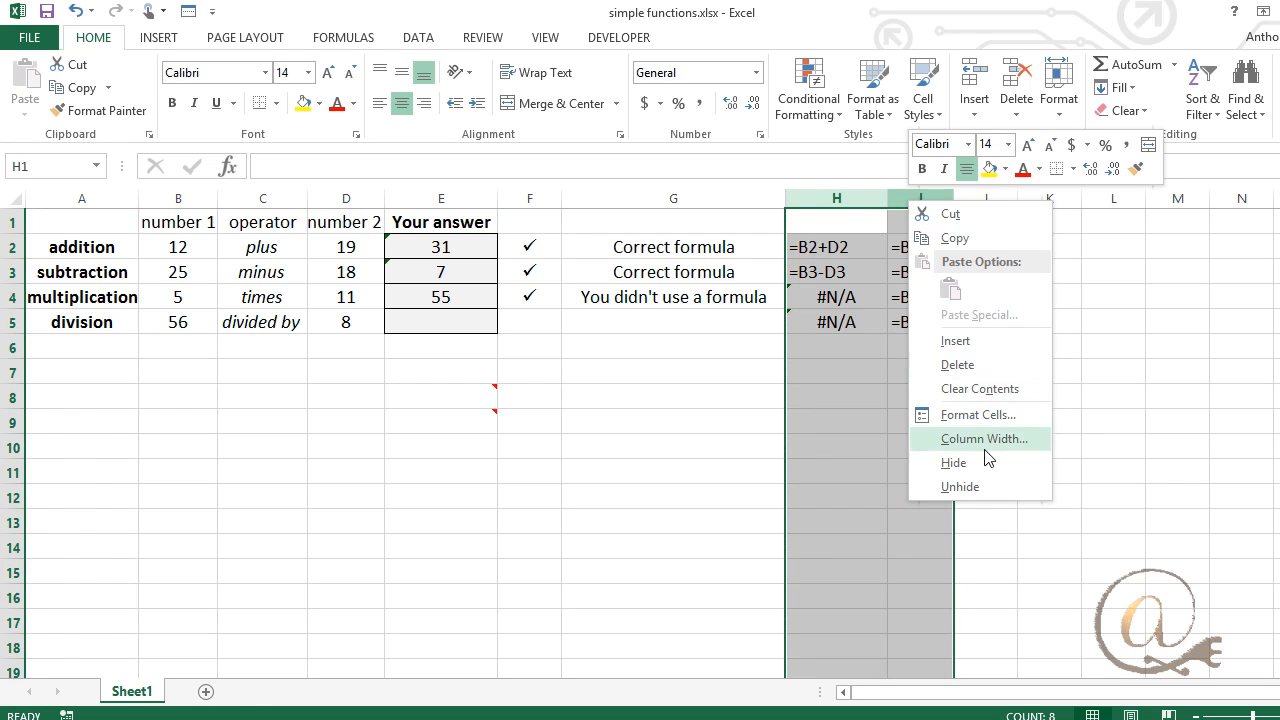
left_click(974, 459)
left_click(818, 250)
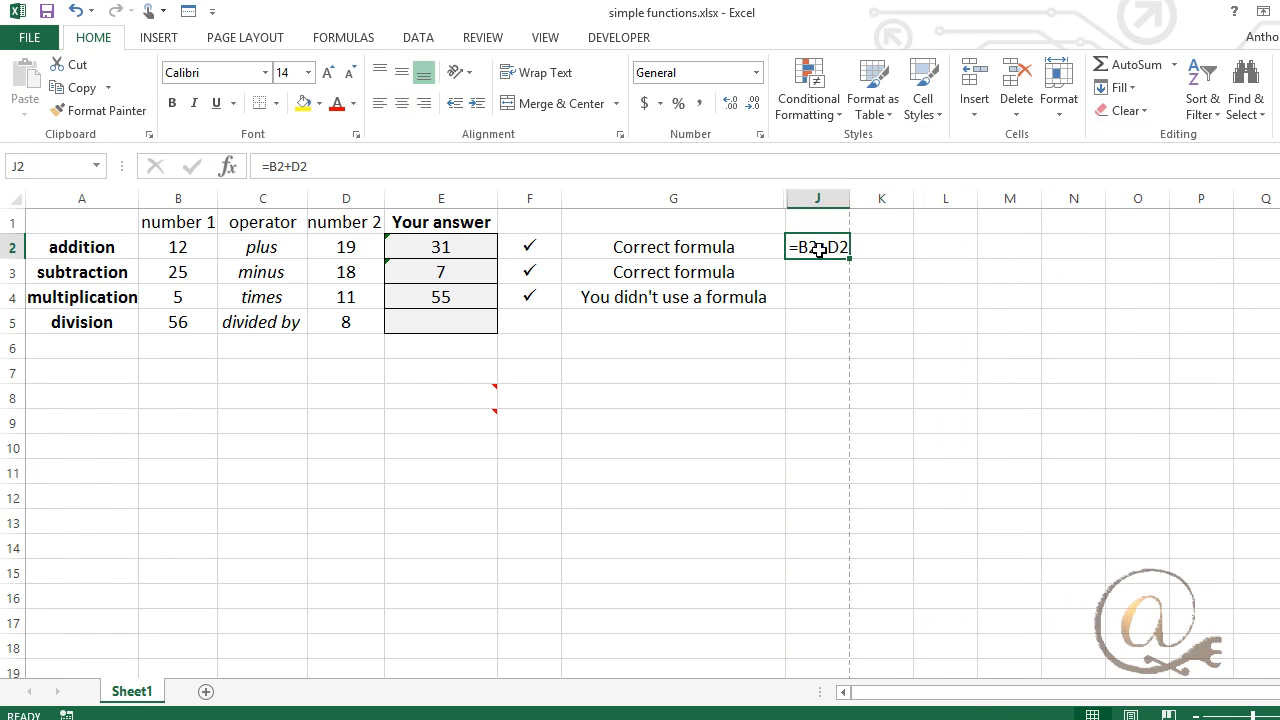
key("Delete")
Protect the worksheet without a password, allowing users to select unlocked cells only
left_click(480, 37)
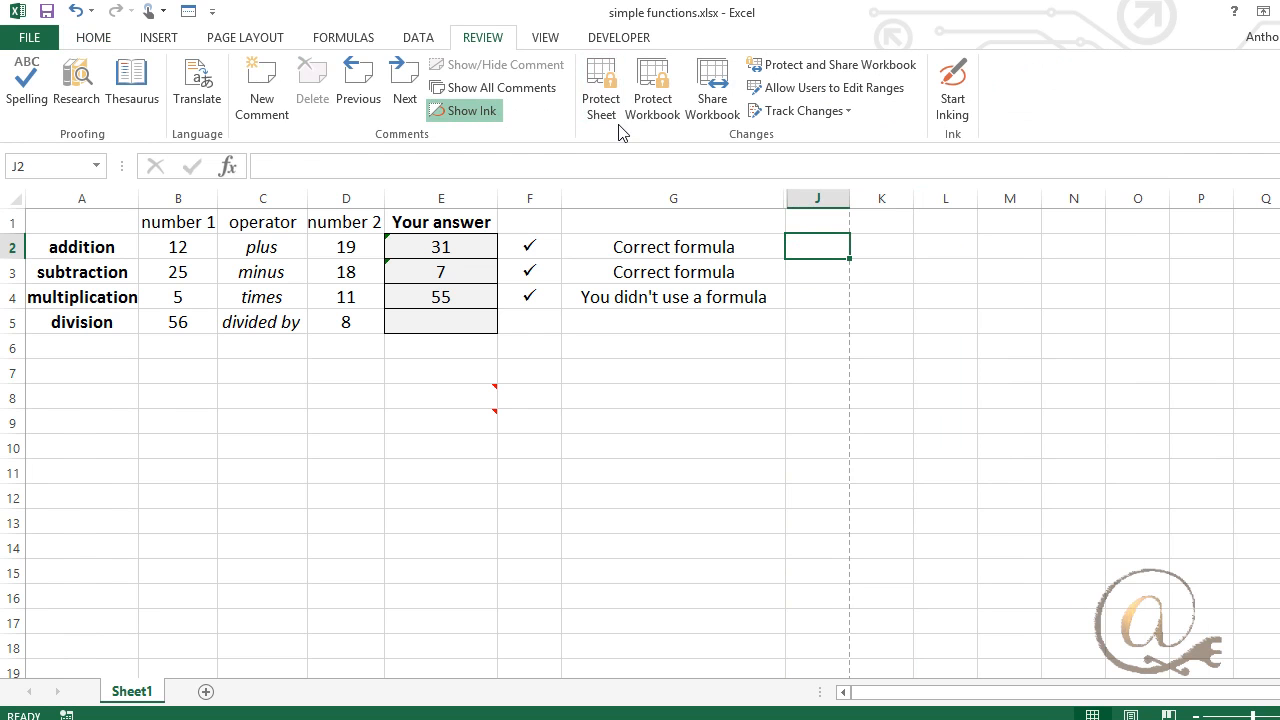
left_click(606, 80)
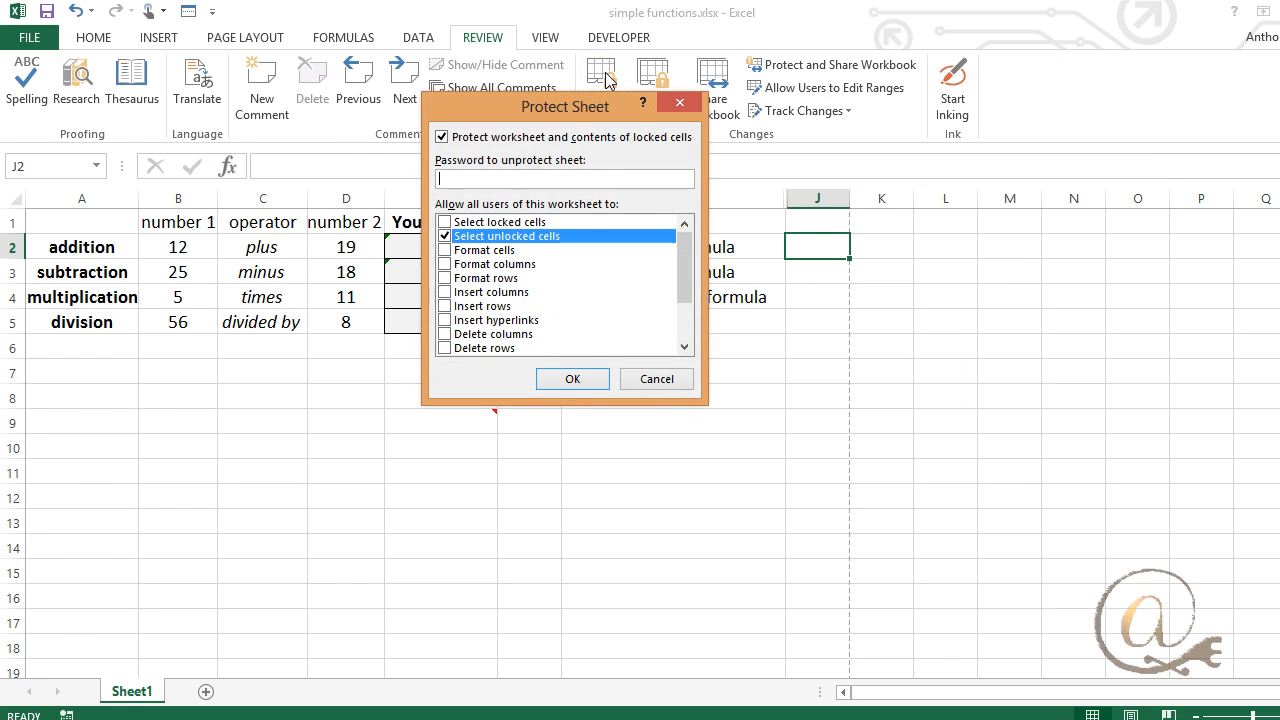
left_click(572, 379)
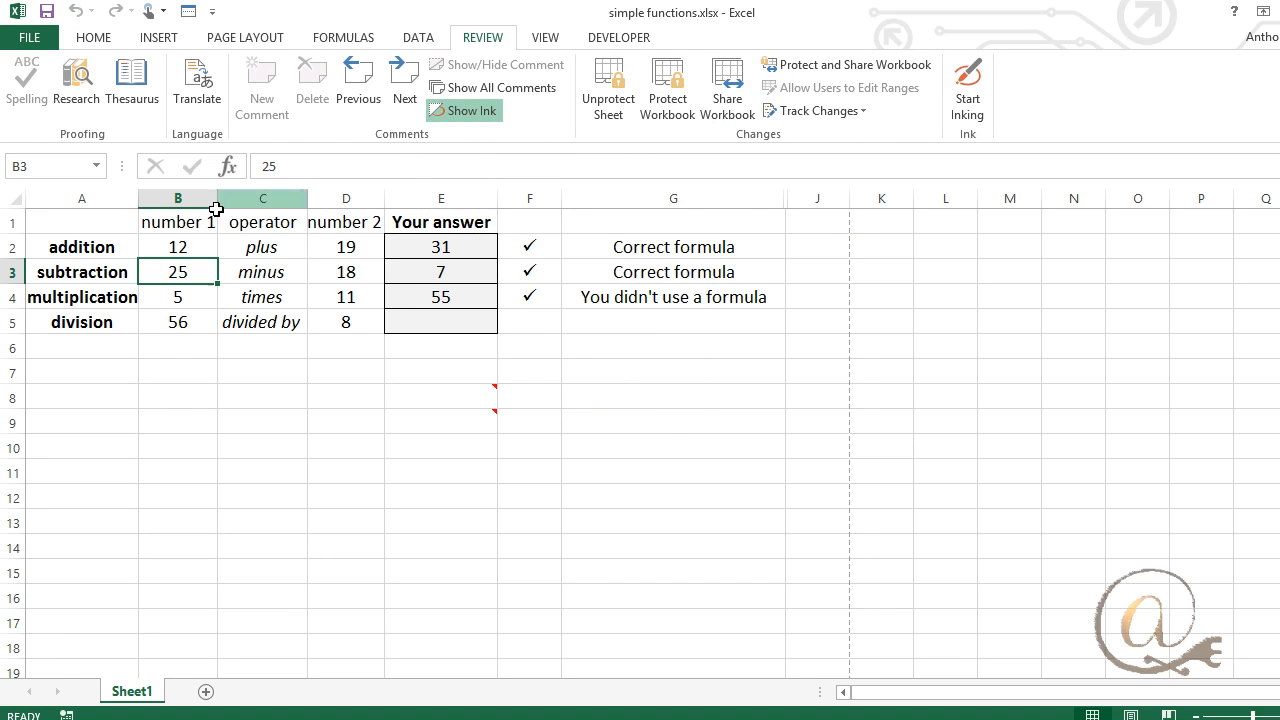
Check that cells B2, D2, E2 and E5 can be selected, and view the comments on cells E8 and E9
left_click(171, 251)
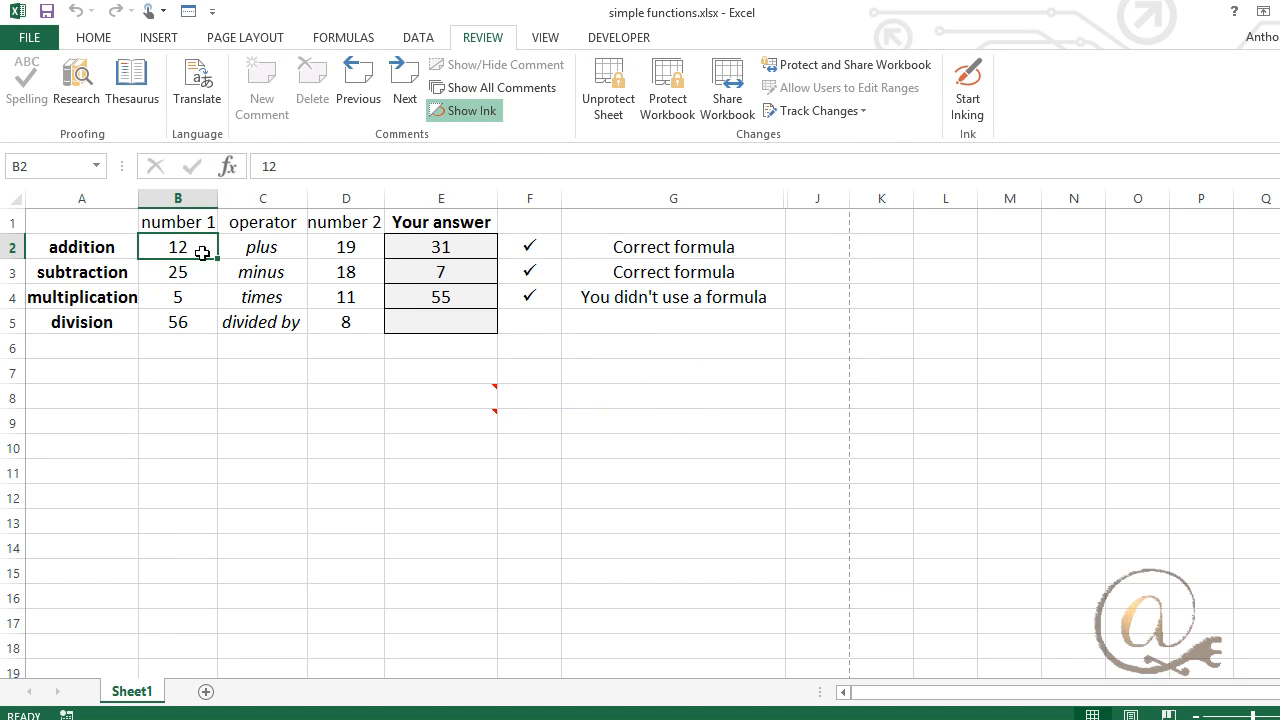
left_click(340, 244)
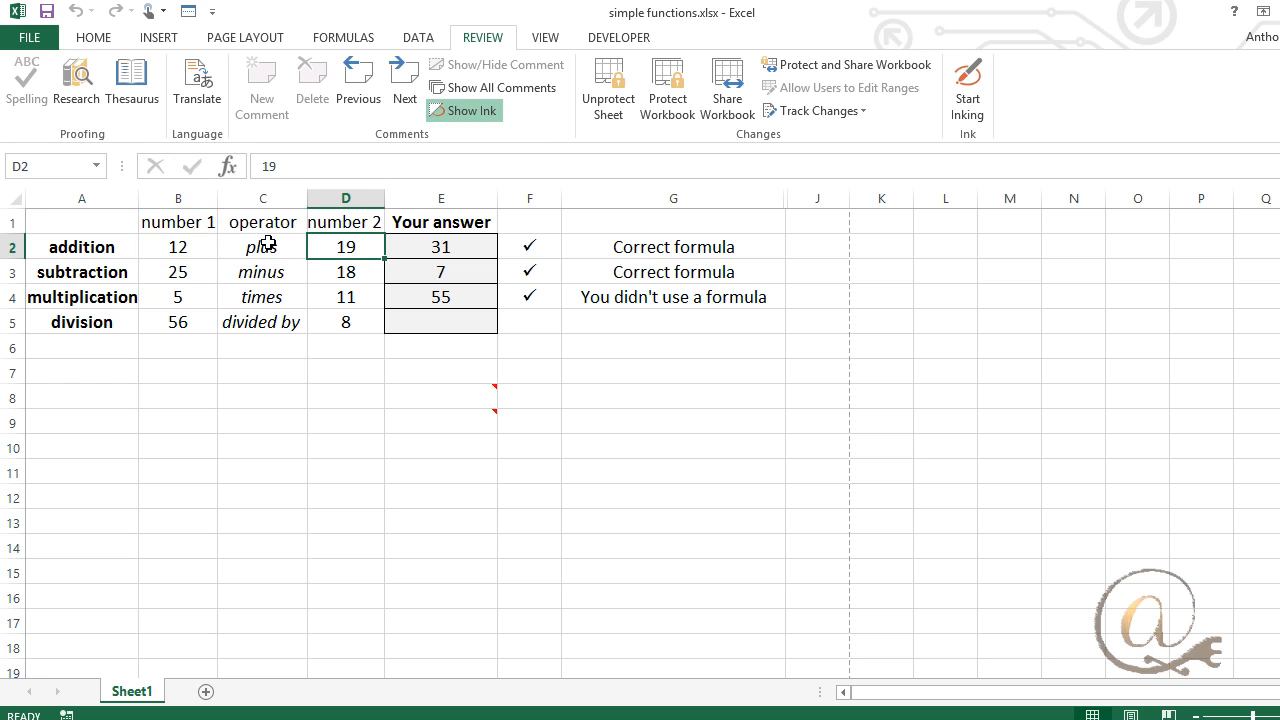
left_click(428, 246)
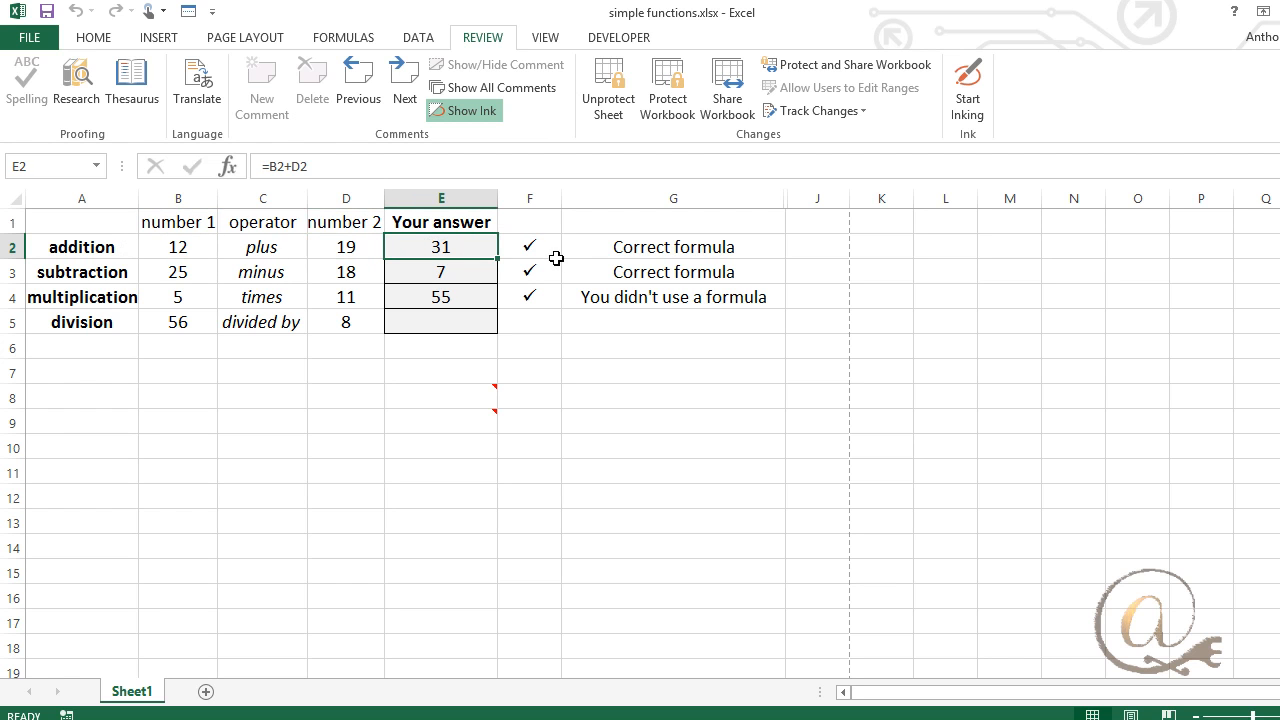
left_click(437, 325)
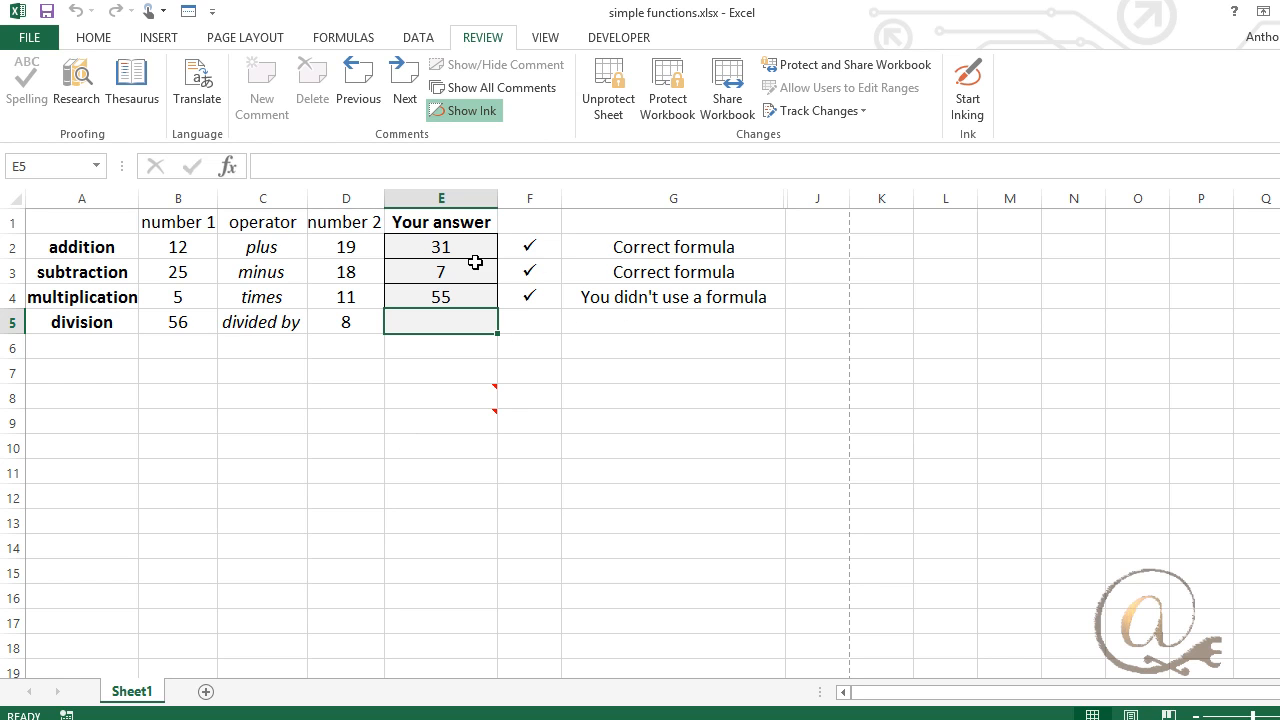
mouse_move(448, 398)
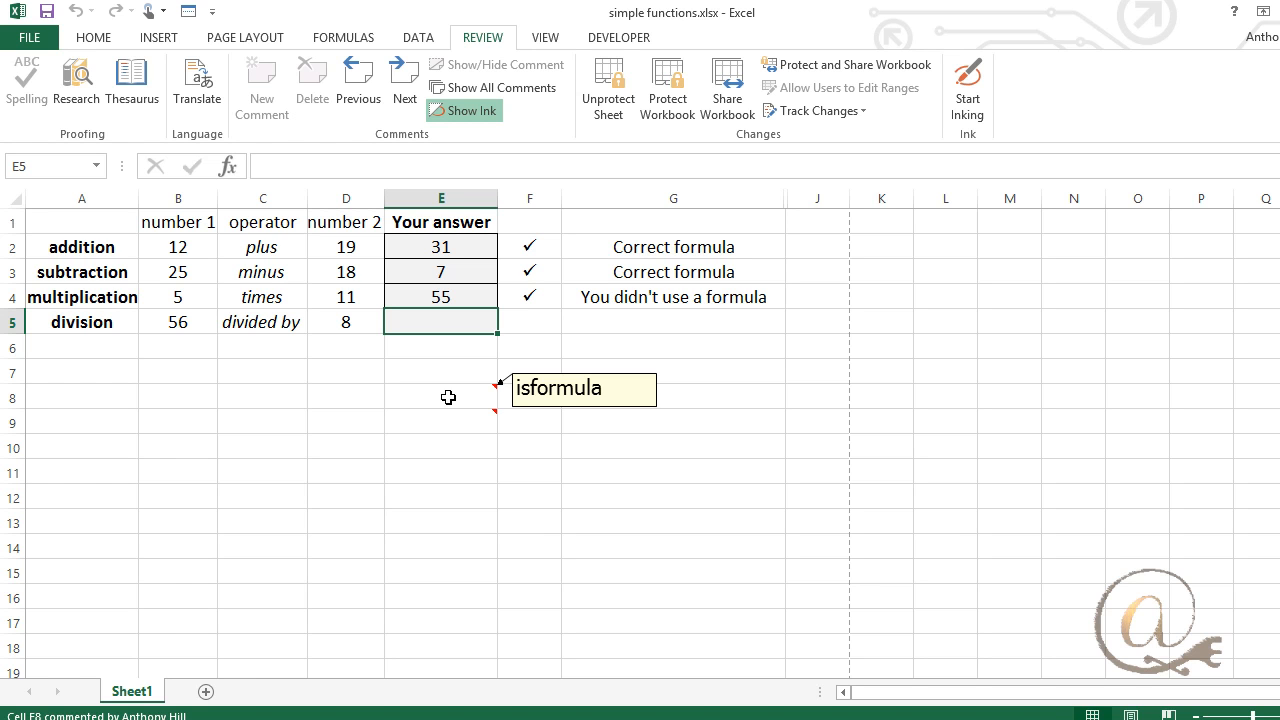
mouse_move(452, 423)
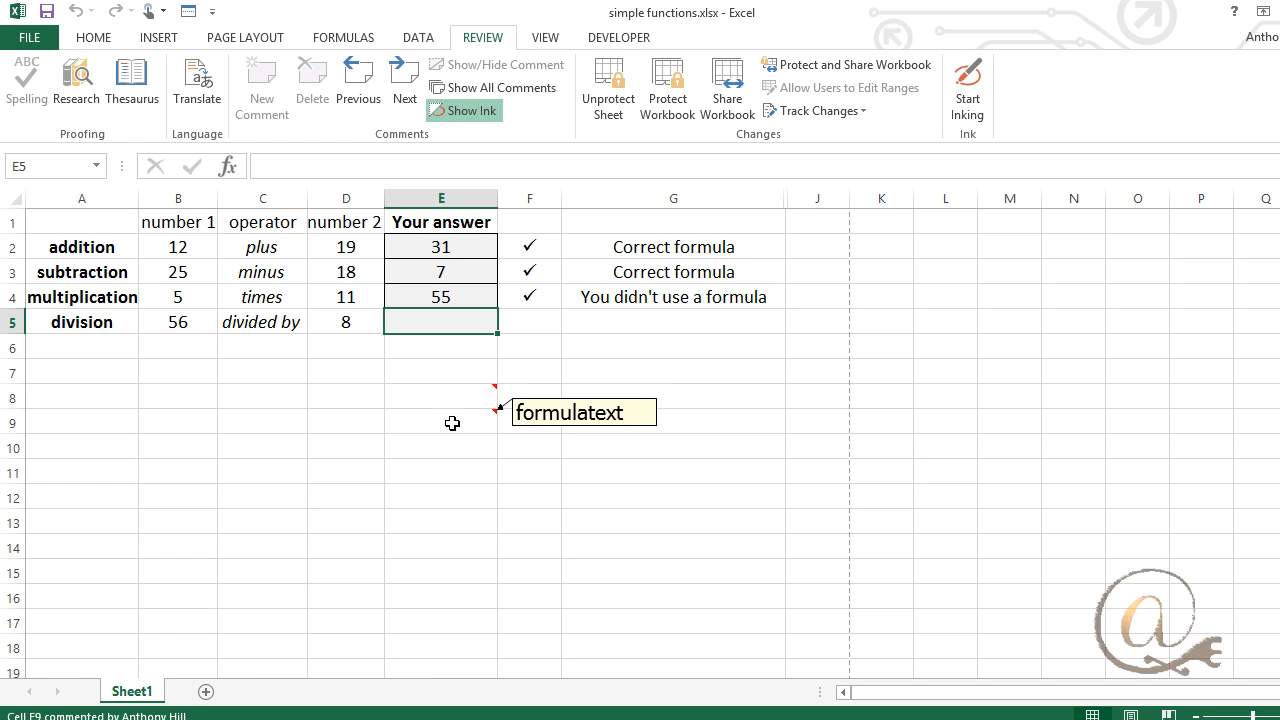